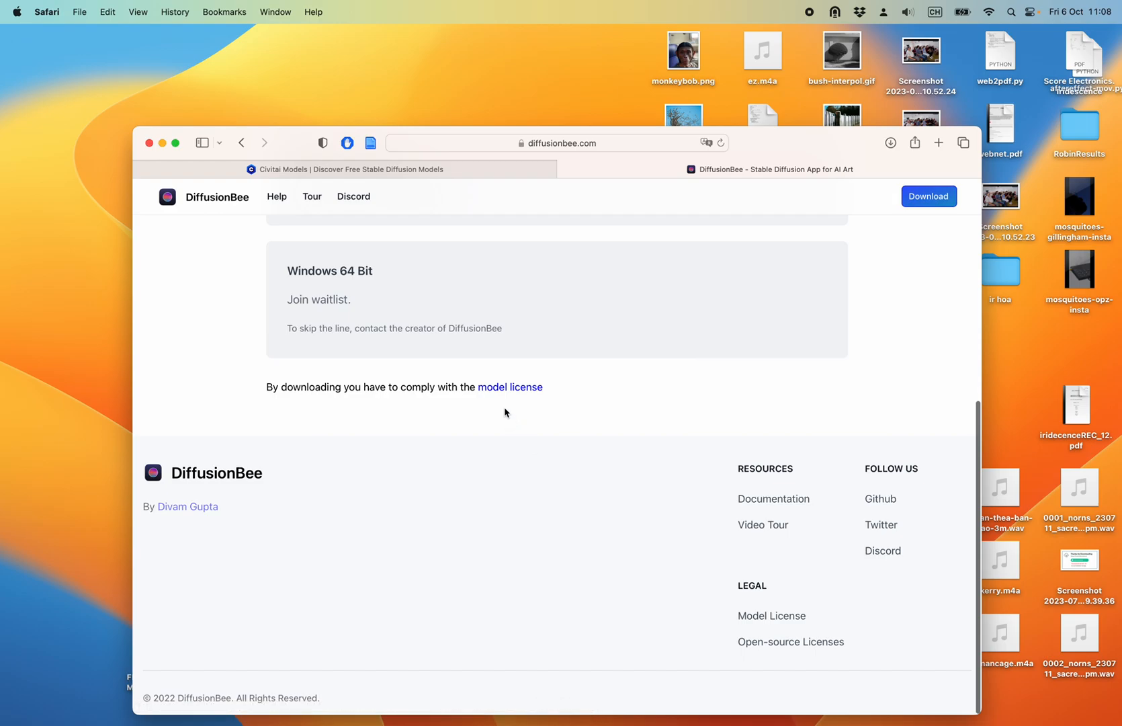
- Review the DiffusionBee 2 download options for Mac and Windows and open the DiffusionBee app
left_click(300, 375)
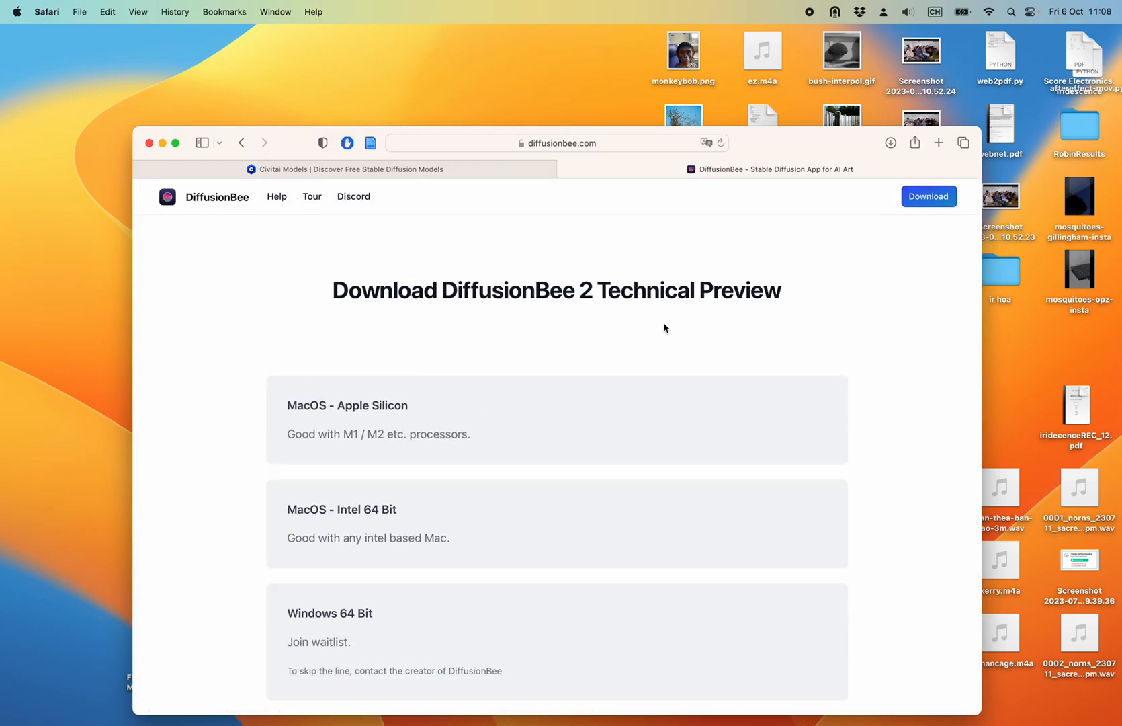
scroll(614, 357, "down", 4)
scroll(614, 358, "up", 3)
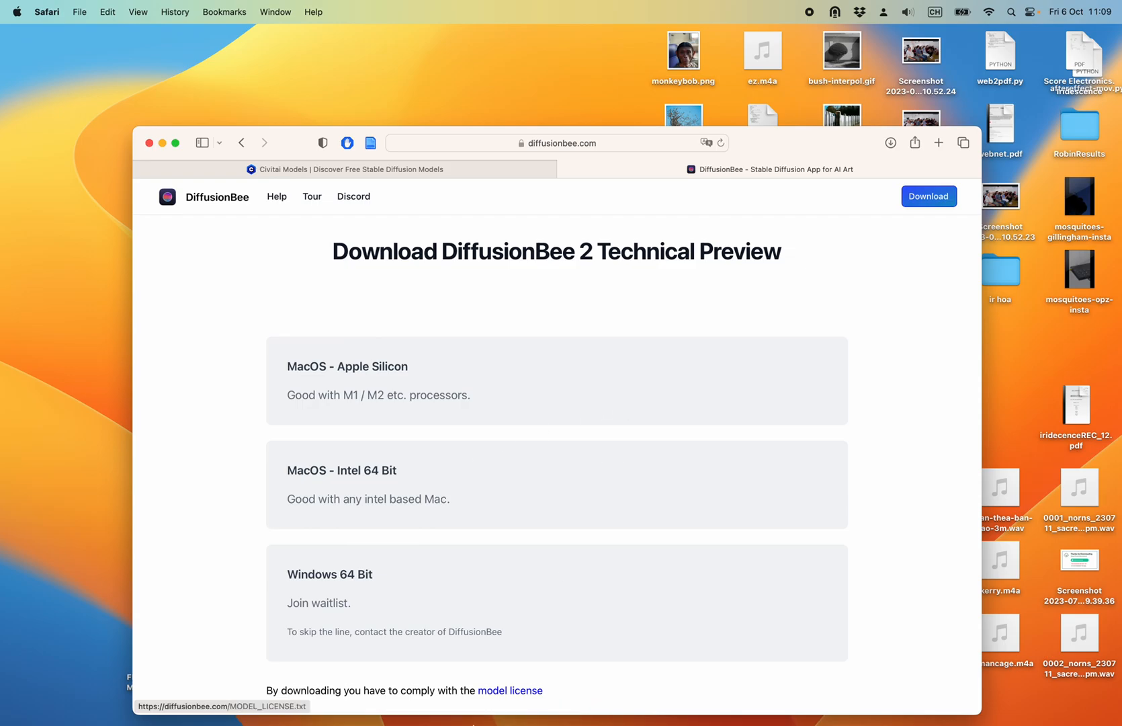
mouse_move(715, 702)
left_click(758, 699)
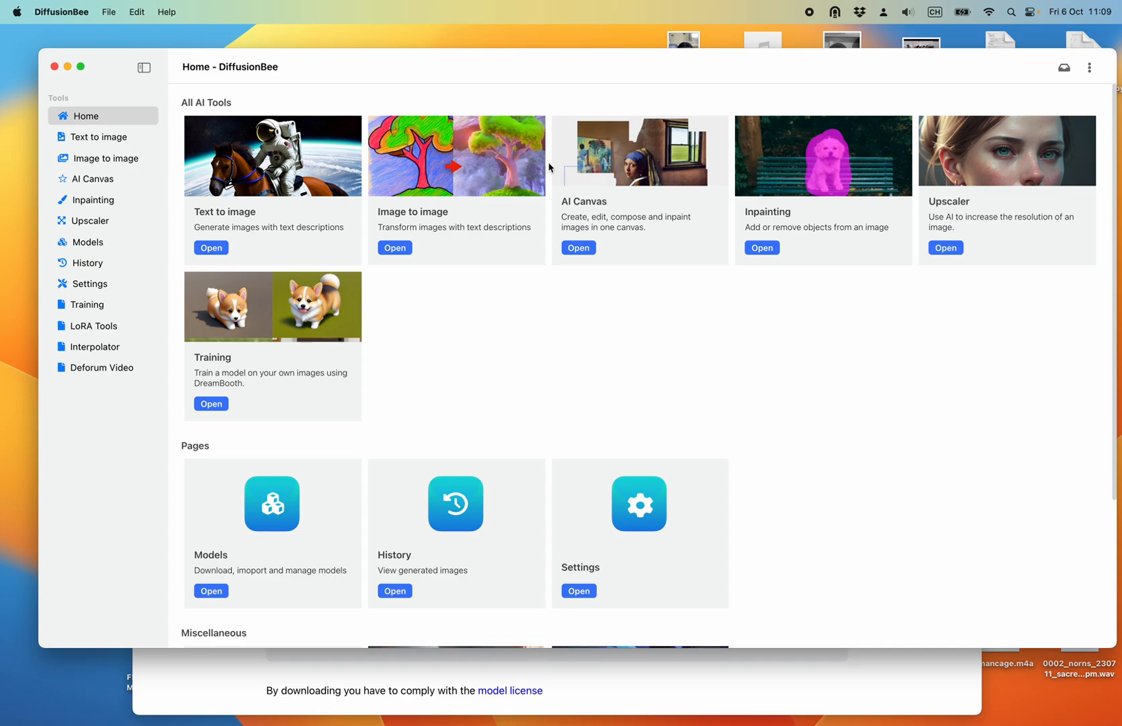
key("super+Tab")
key("super+n")
type("midjourney.com — www.midjourney.com")
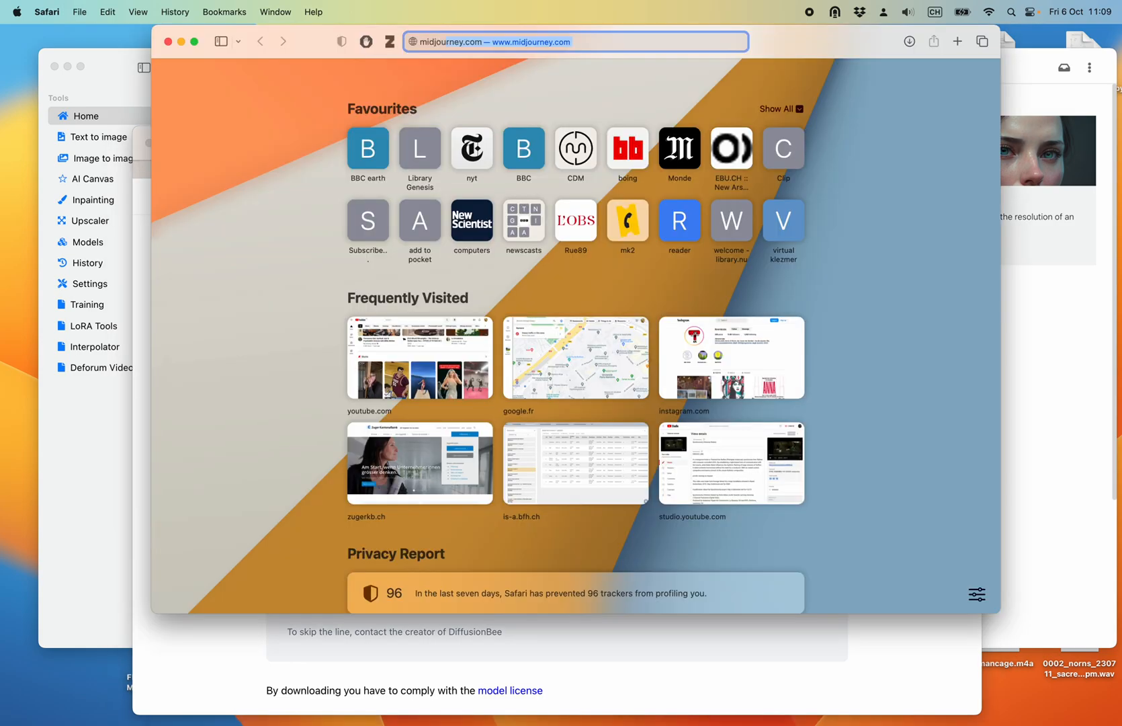
key("Return")
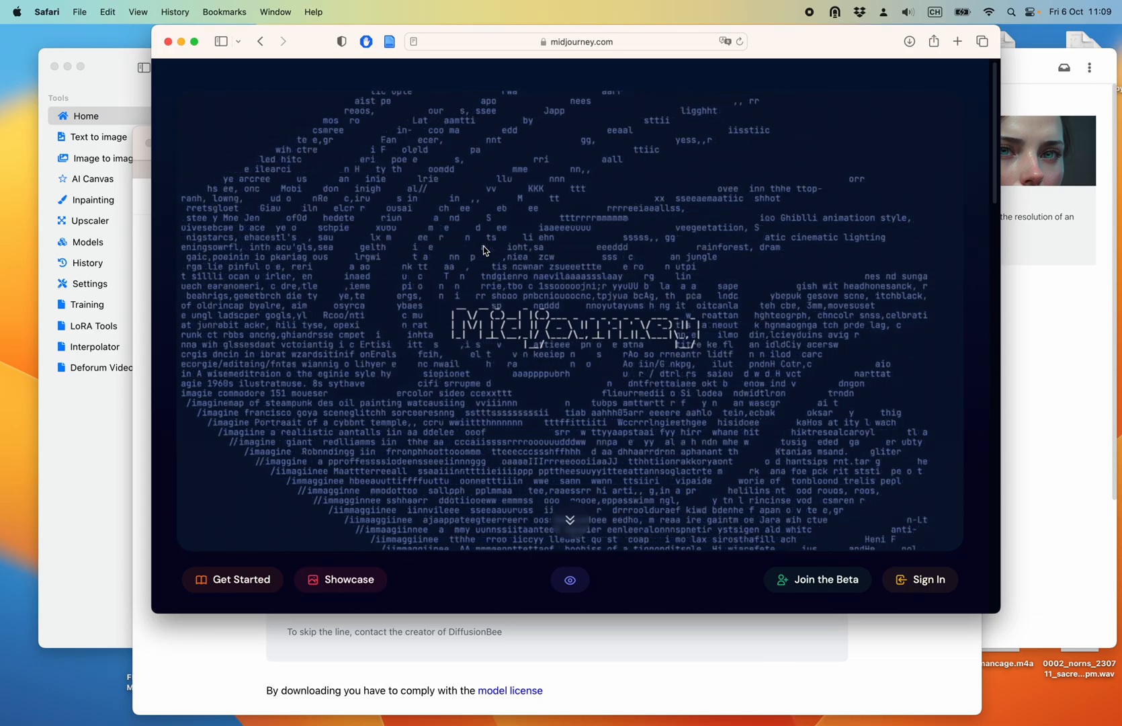
- Search Google for "dall-e" in a new tab and look over the results
key("super+t")
type("dall")
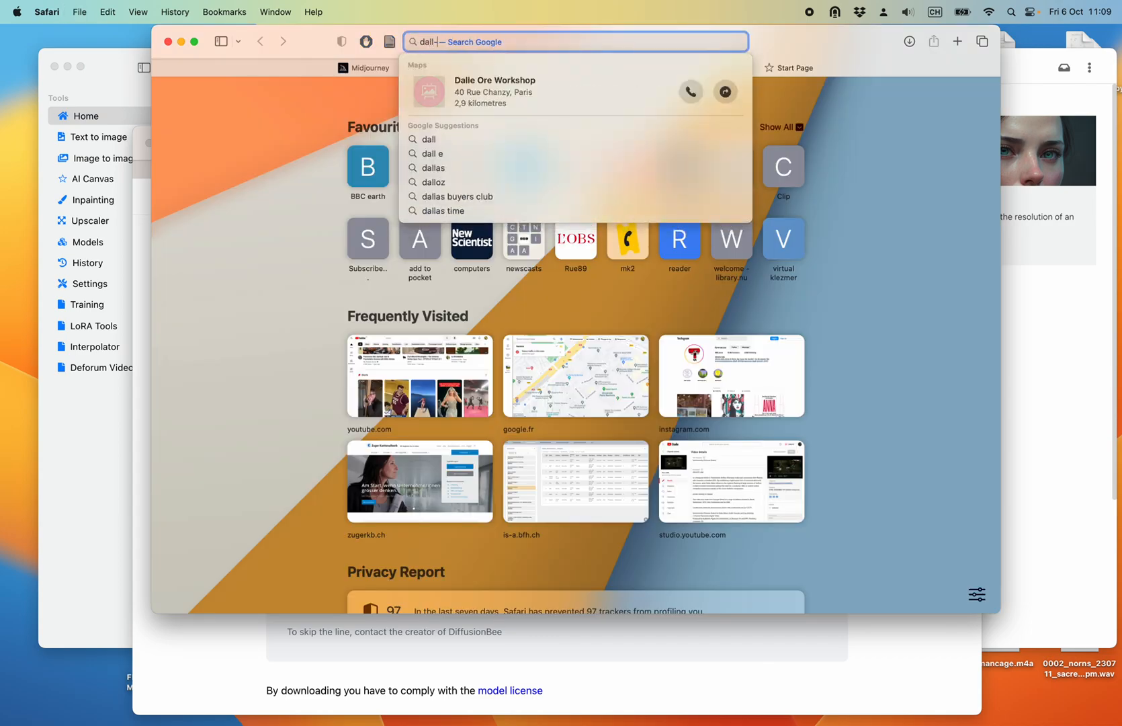
type("-e")
key("Return")
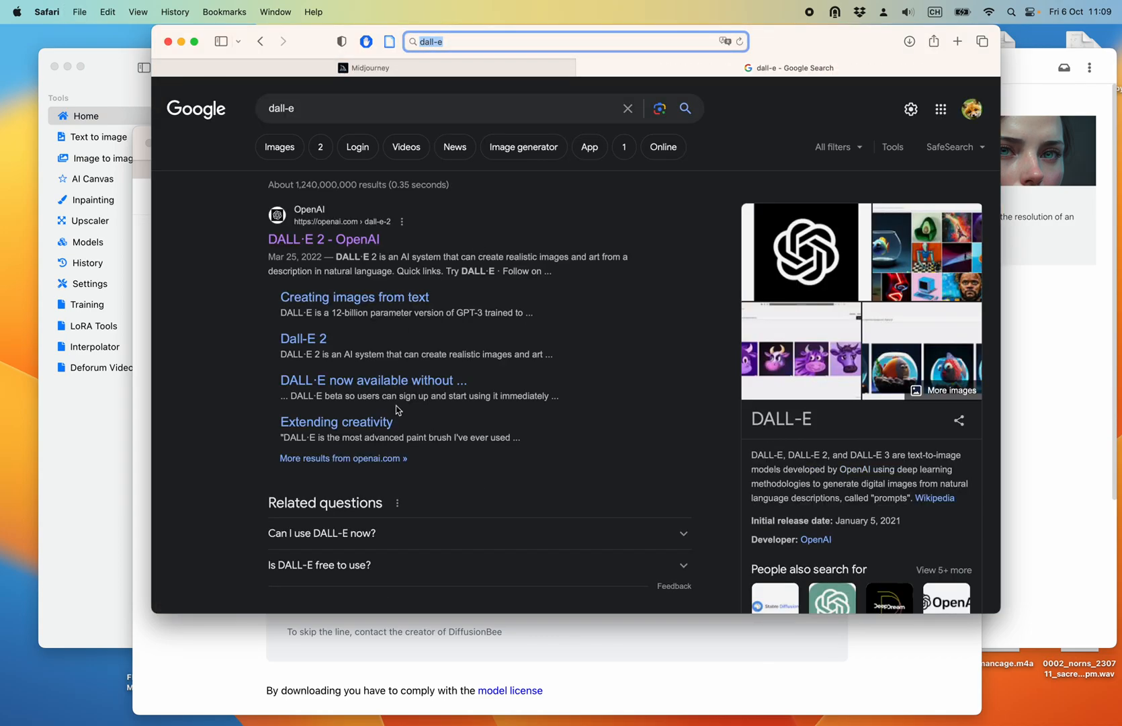
scroll(397, 410, "down", 5)
scroll(397, 410, "up", 5)
- Return to DiffusionBee and look over the tools and pages offered on its home page
key("super+Tab")
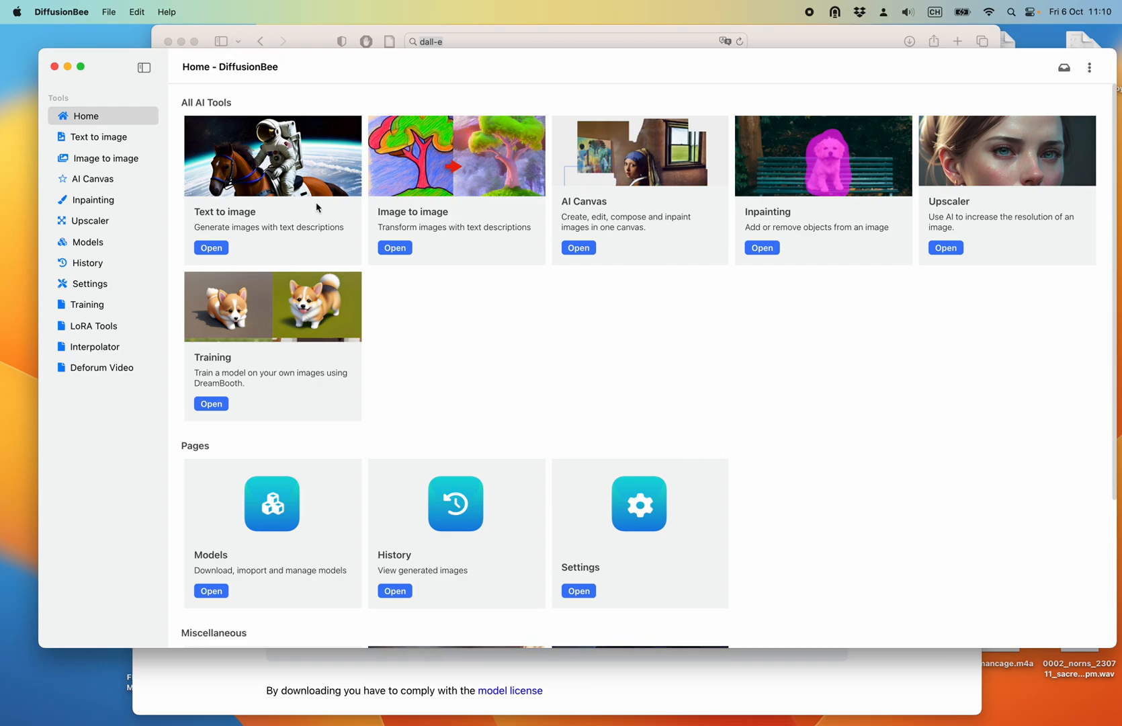
scroll(280, 461, "down", 4)
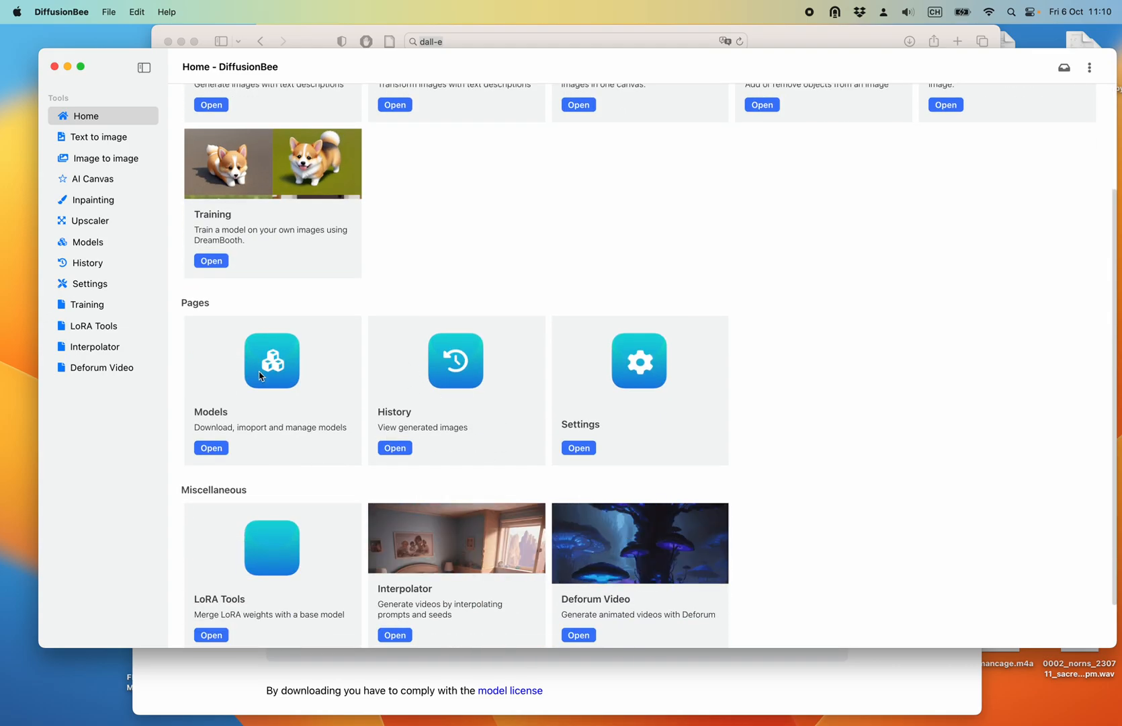
scroll(412, 438, "up", 4)
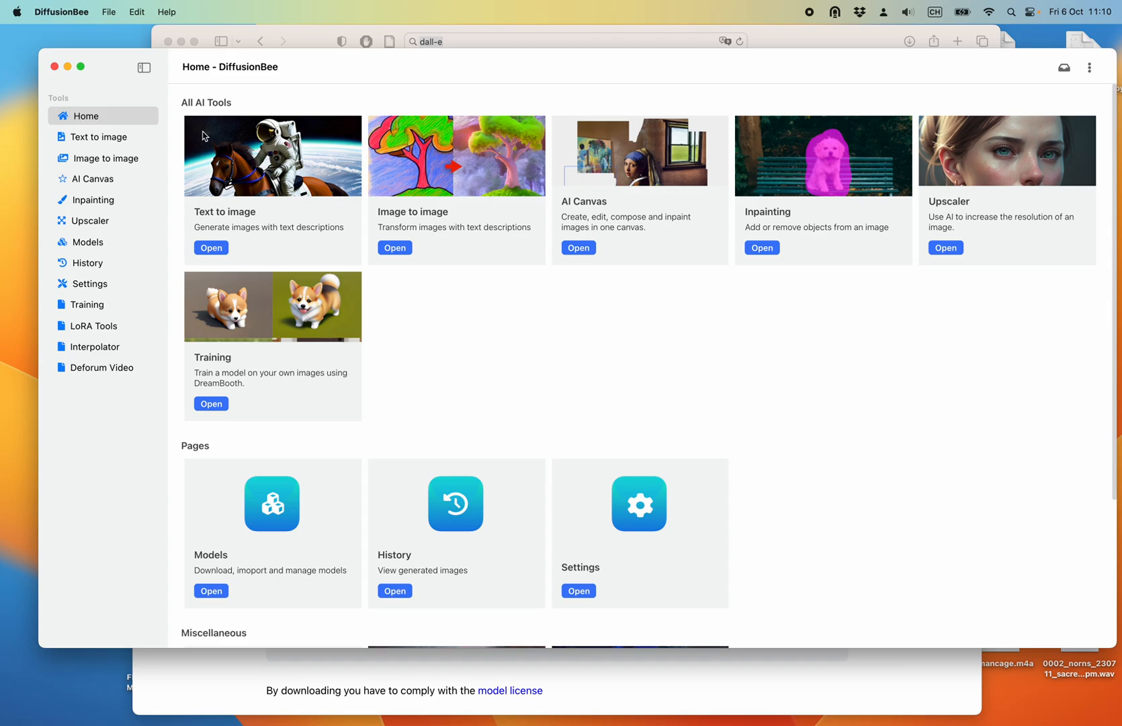
- Open the Text to image tool and enter the prompt "a gorilla in a restaurant"
left_click(93, 119)
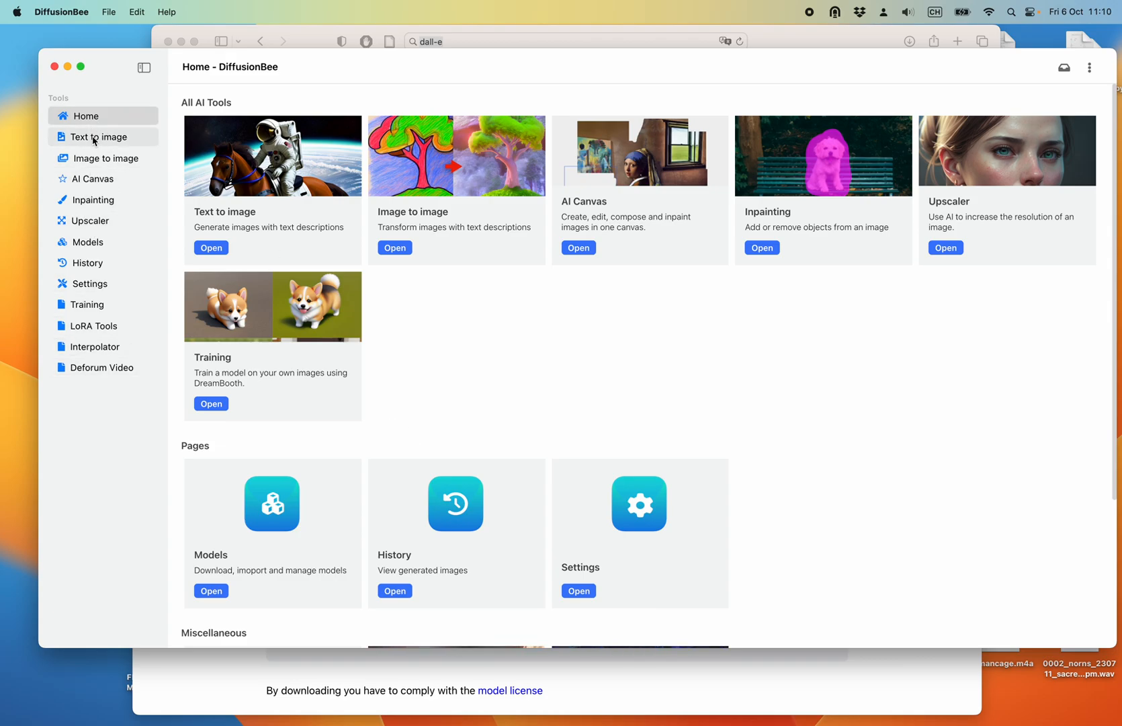
left_click(94, 139)
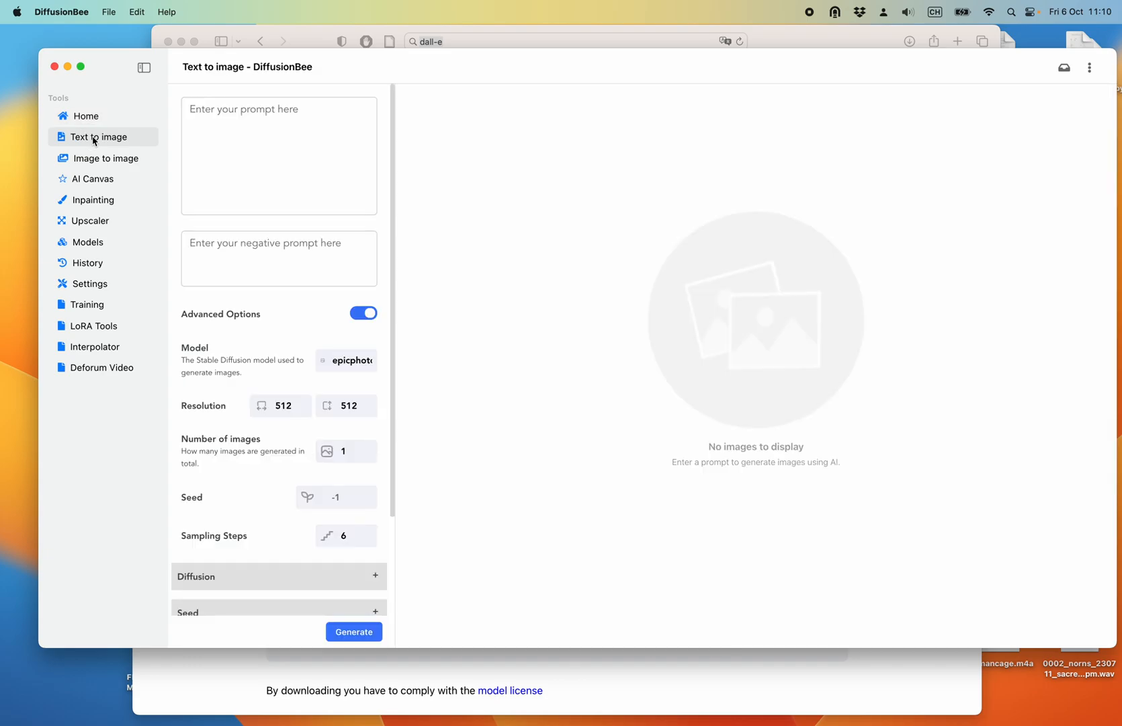
left_click(303, 172)
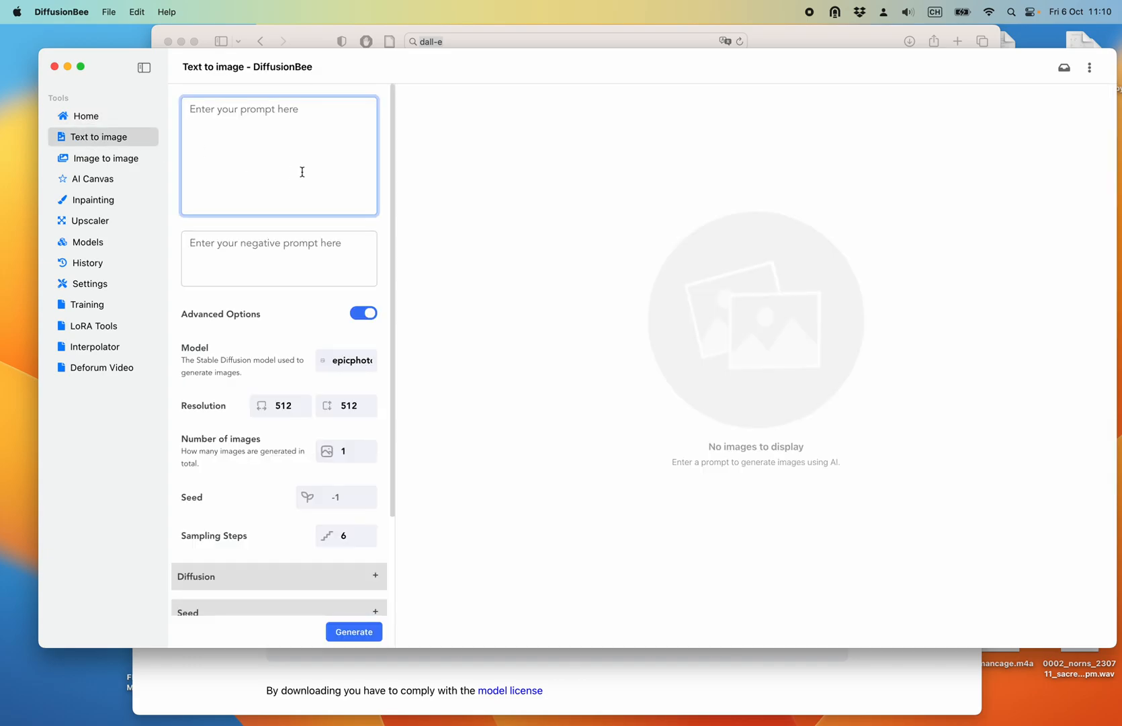
type("a gorilla in a restaurant")
- Set the Stable Diffusion model to Default_SD1.5
left_click(355, 362)
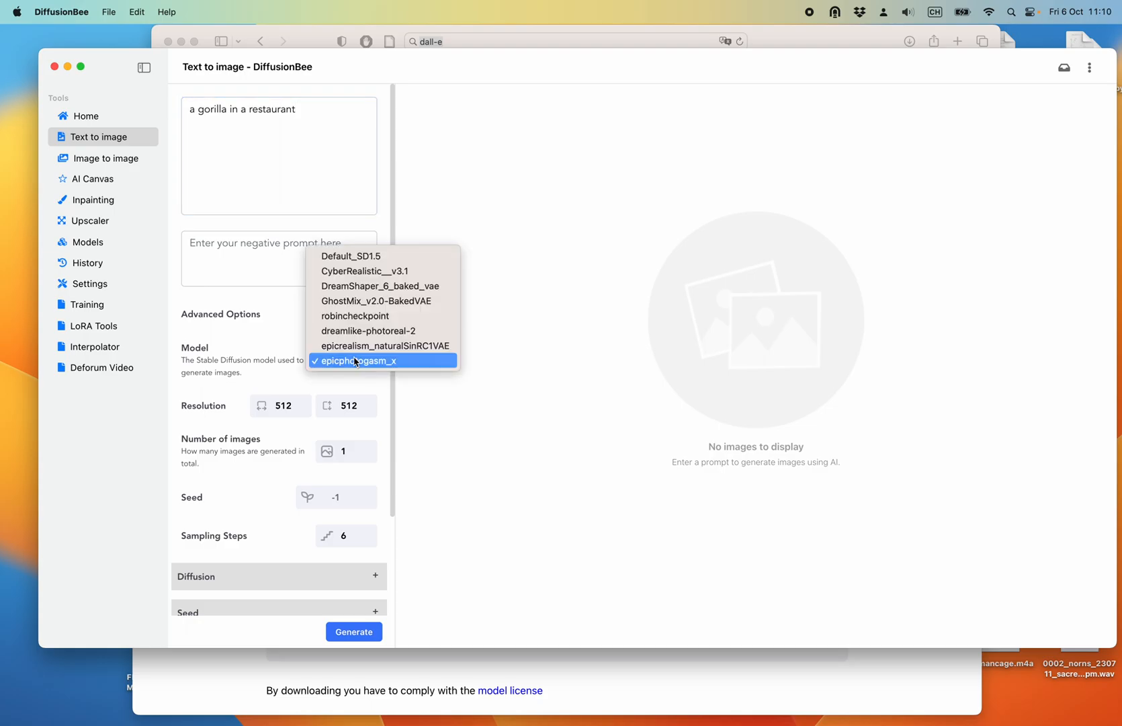
left_click(363, 257)
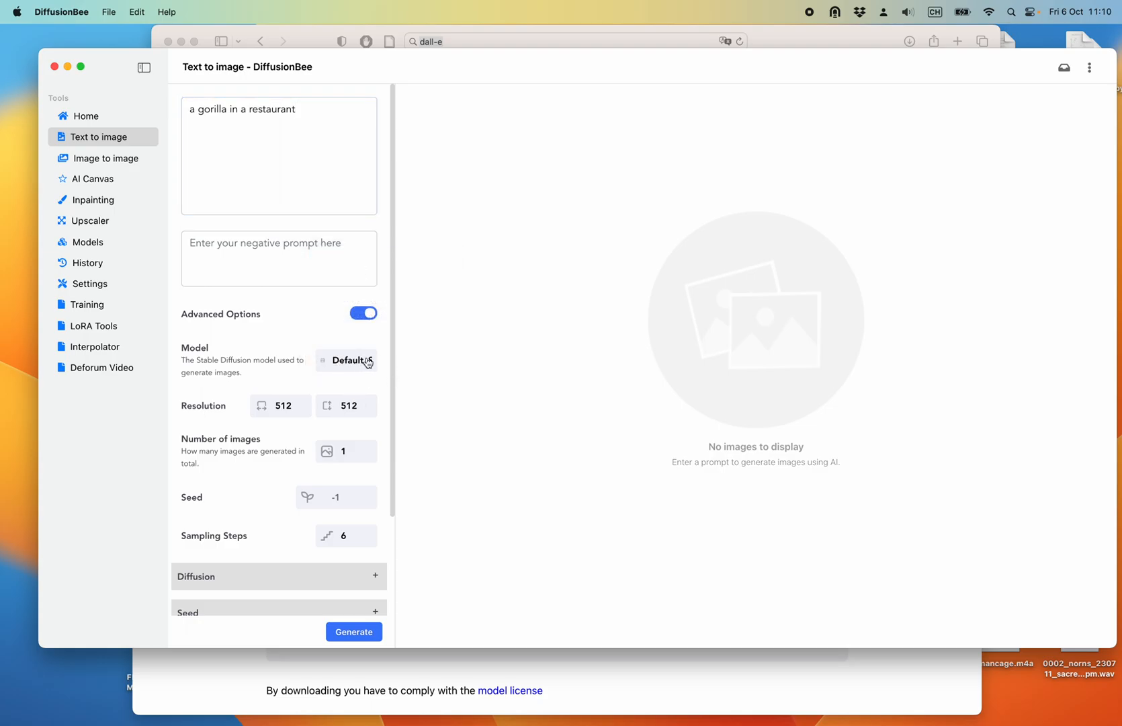
left_click(347, 362)
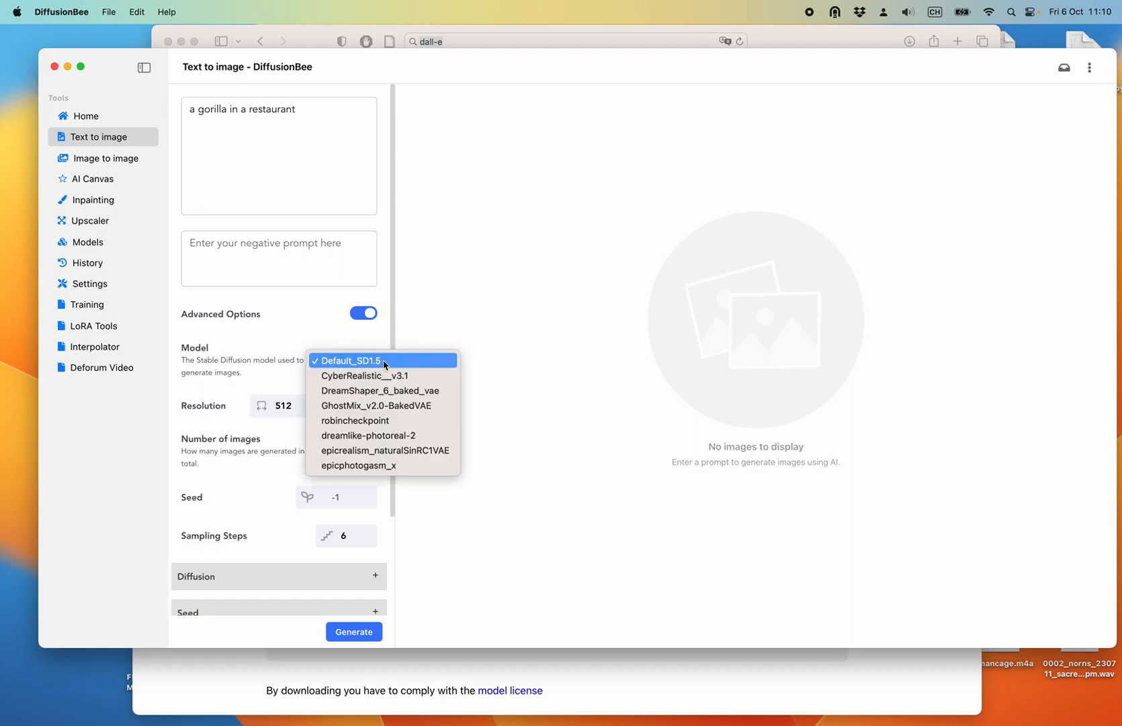
left_click(314, 334)
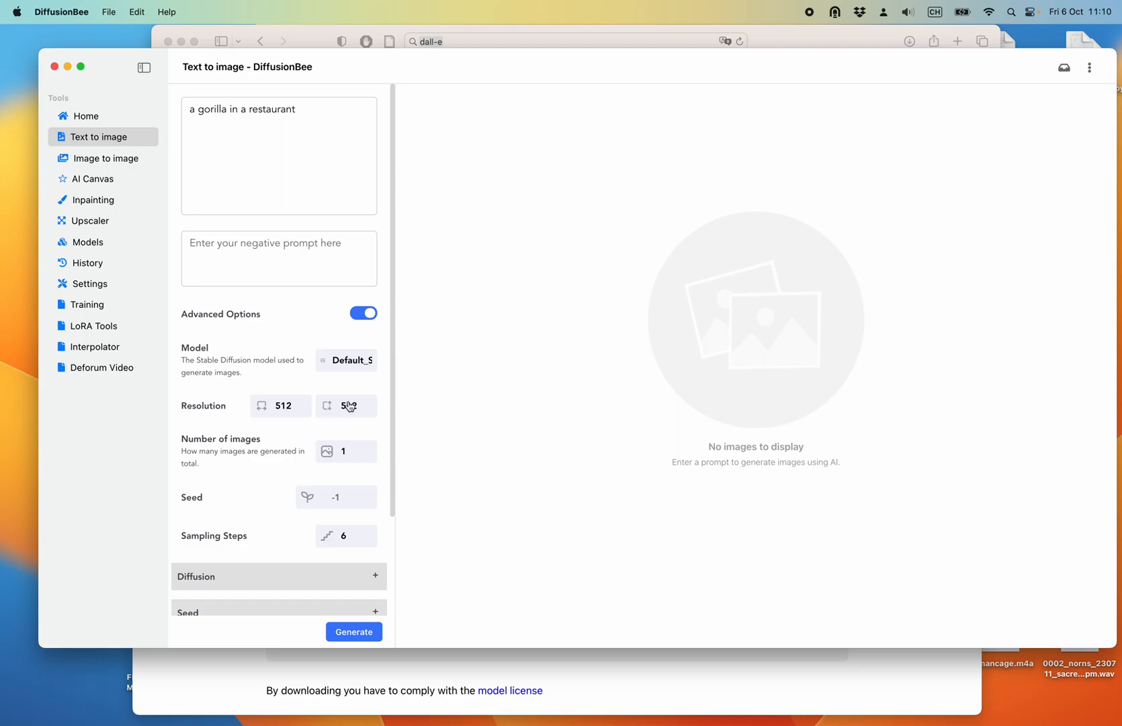
- Set the image resolution to 256 by 256
left_click(272, 407)
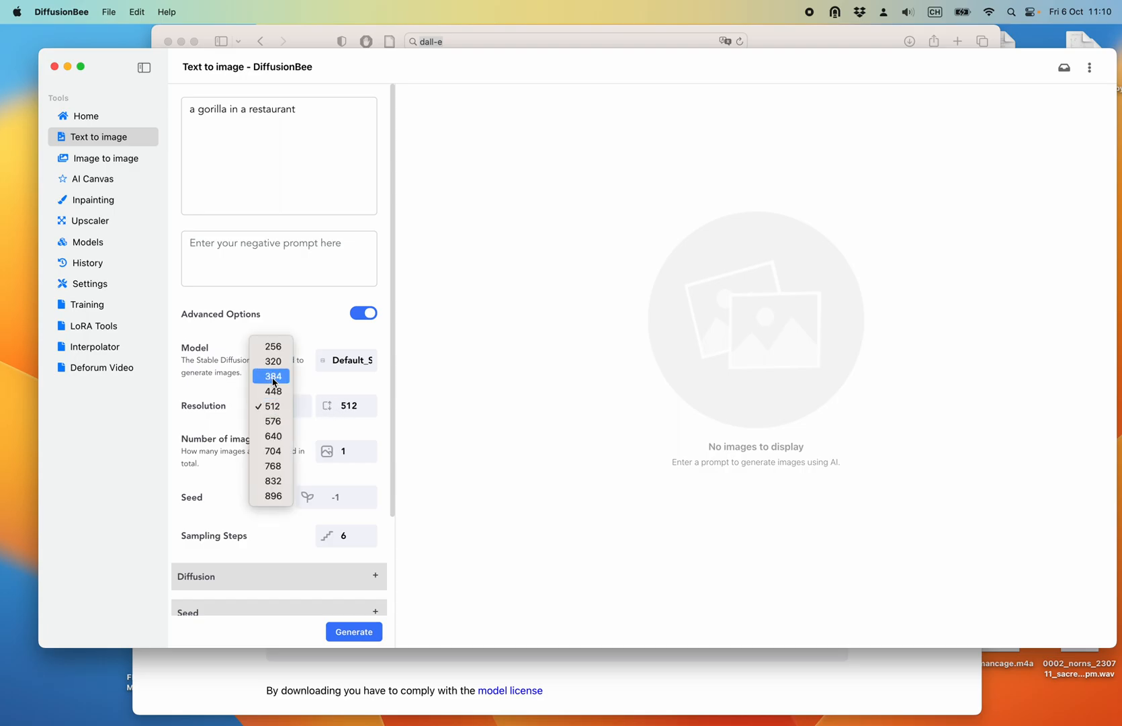
left_click(276, 341)
left_click(329, 405)
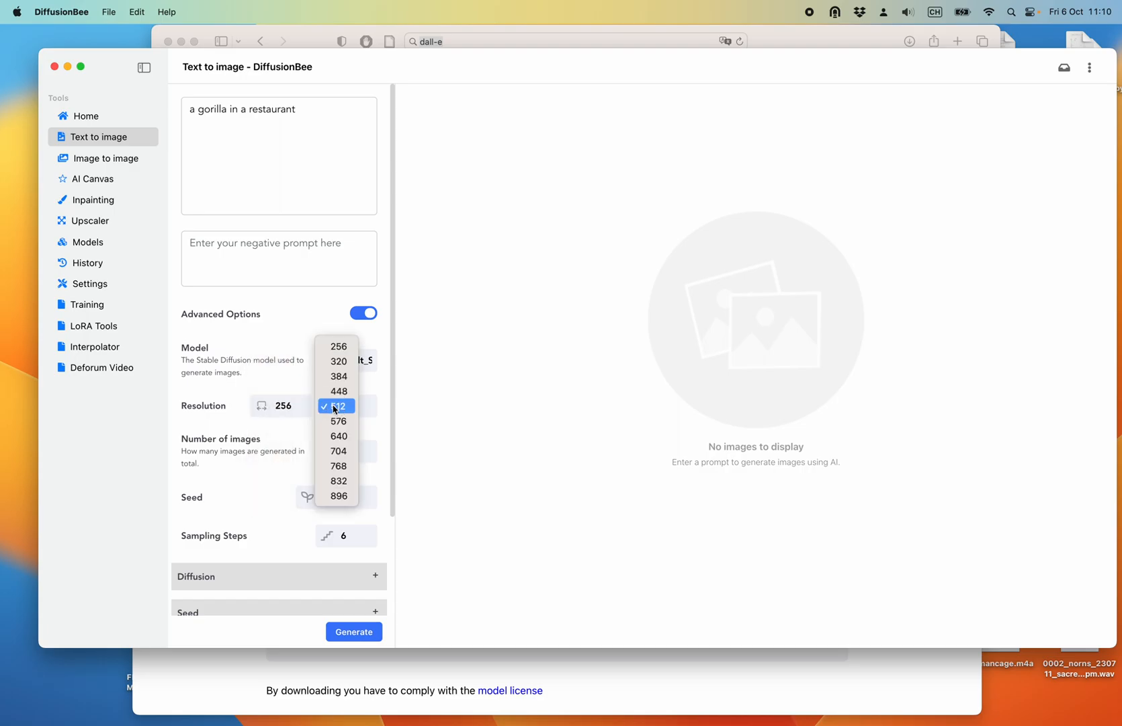
left_click(340, 344)
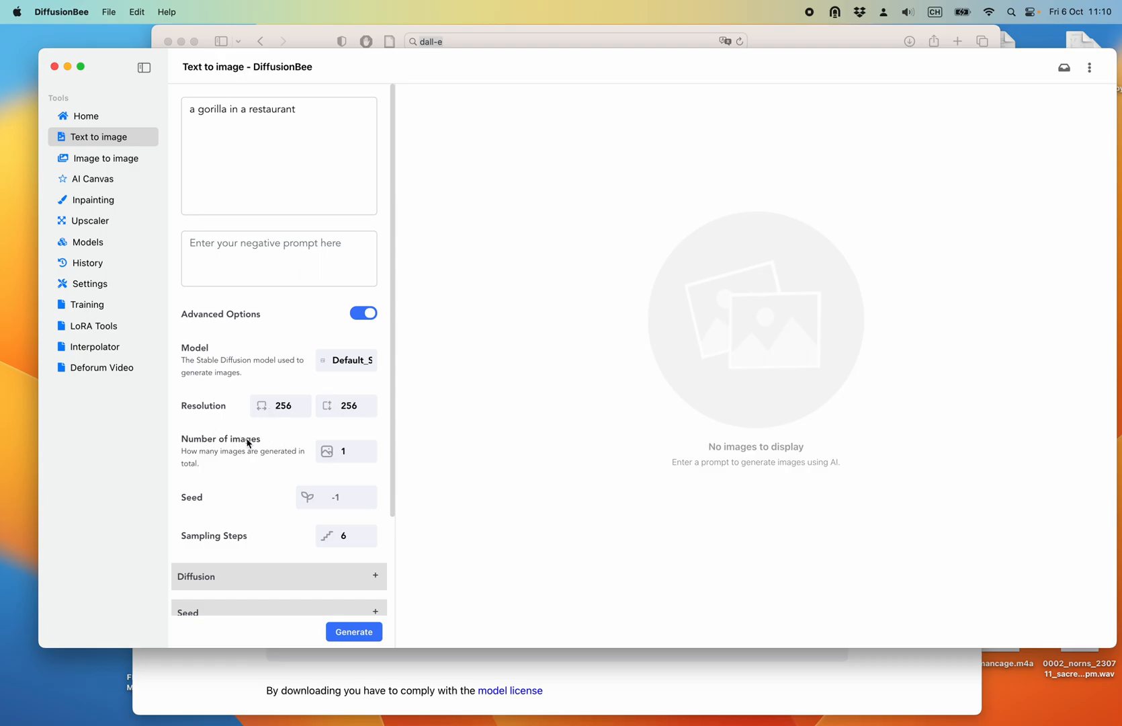
- Keep the number of images at 1 and set the seed to 19853
left_click(357, 453)
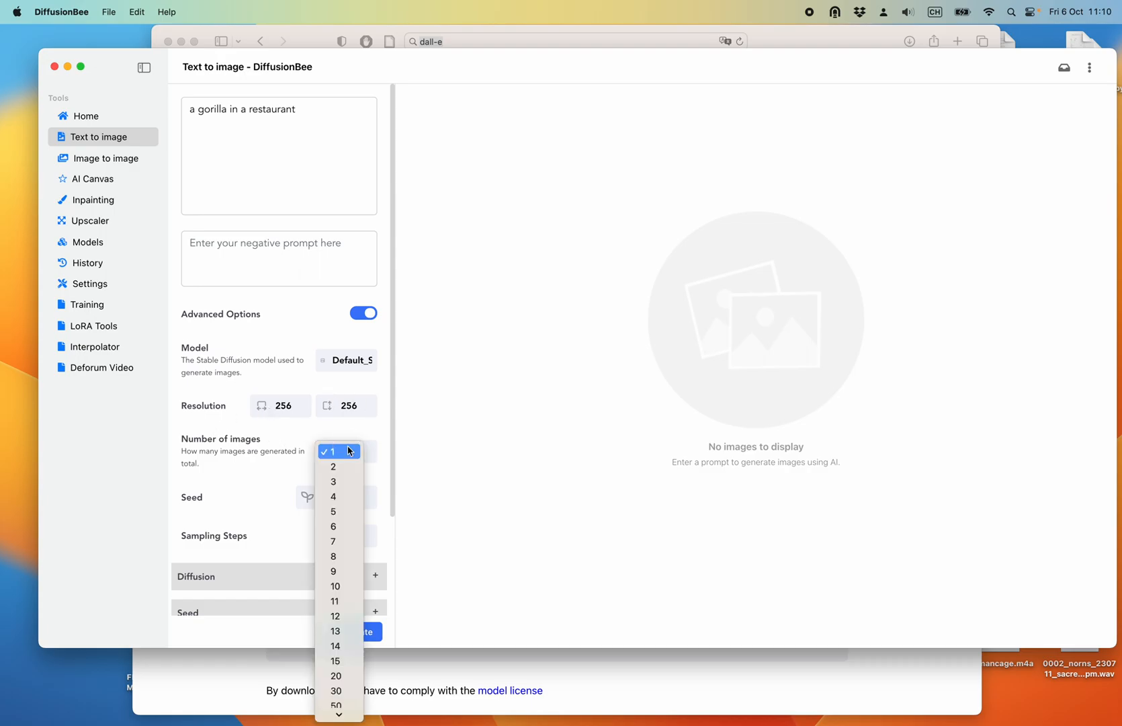
left_click(279, 447)
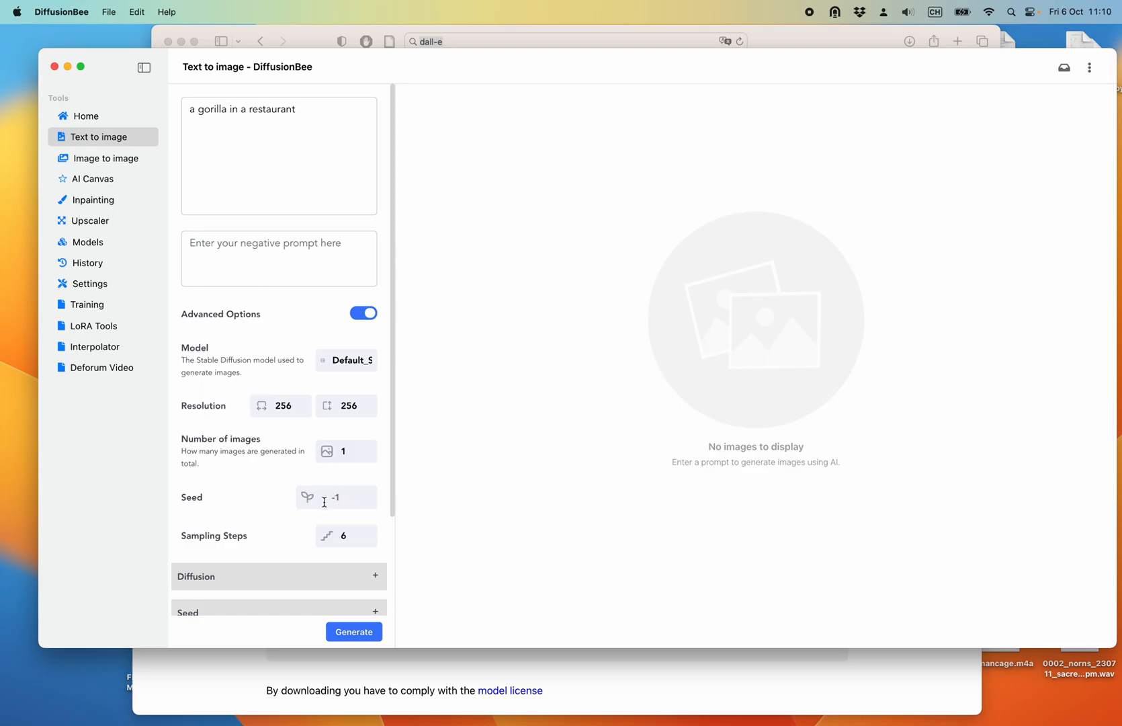
left_click(347, 500)
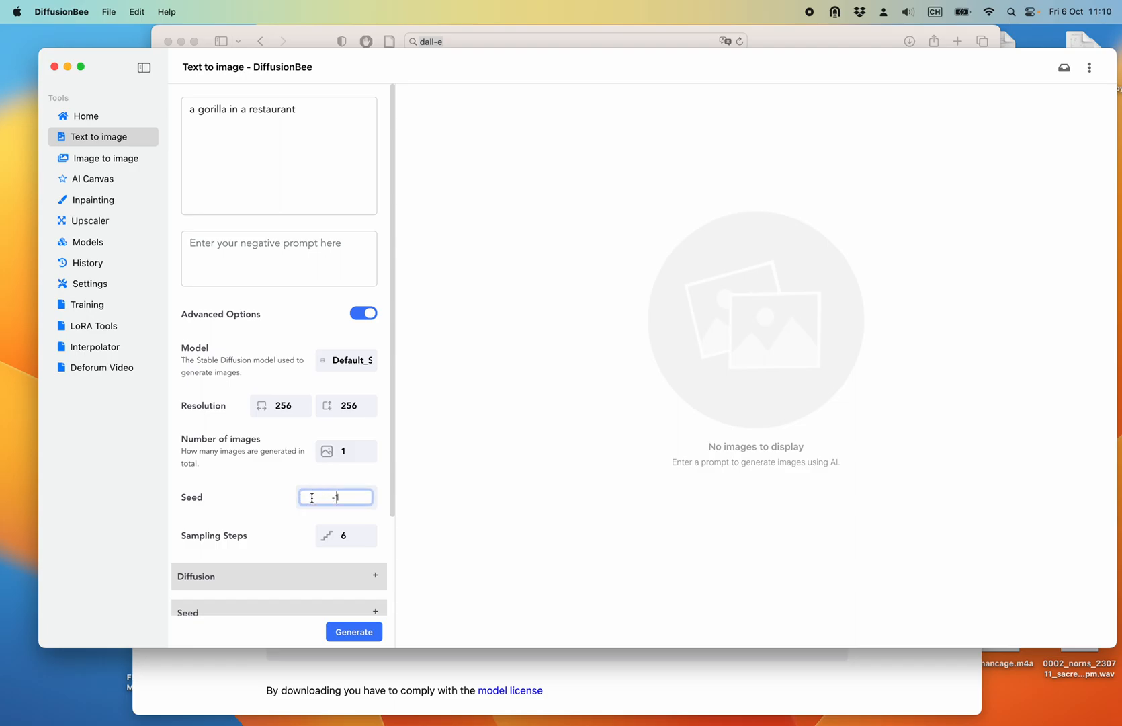
type("19853")
left_click(299, 522)
- Look through the available sampling step counts and choose 6
left_click(357, 536)
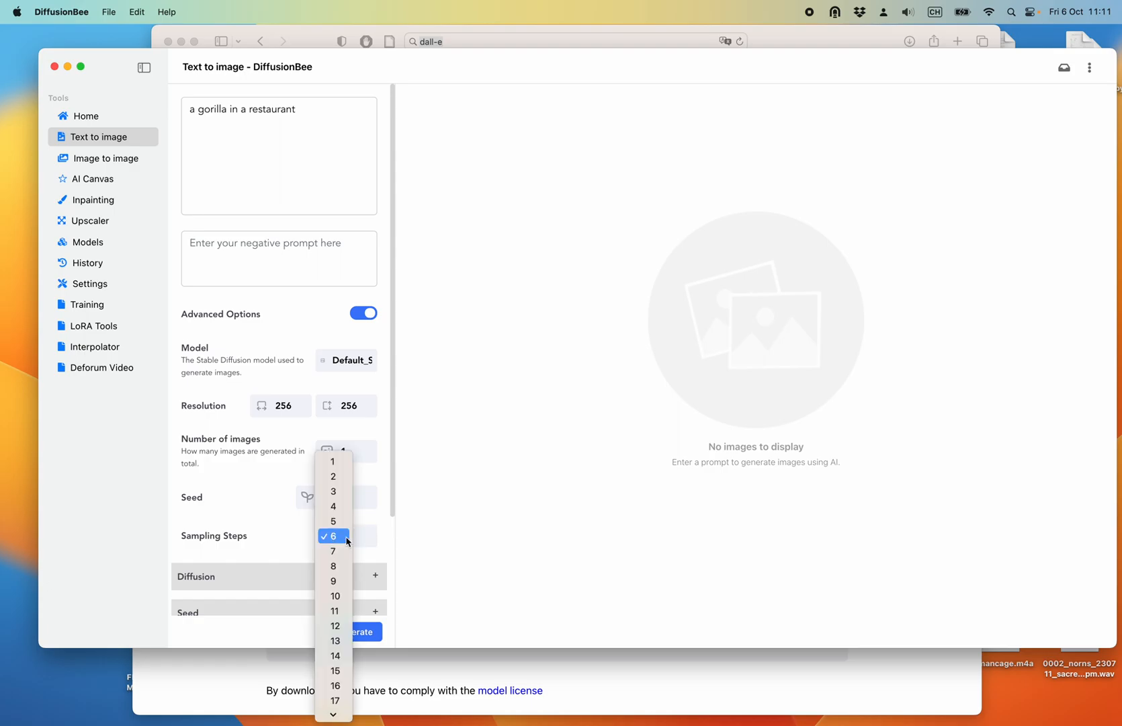
scroll(345, 460, "down", 10)
scroll(344, 460, "up", 8)
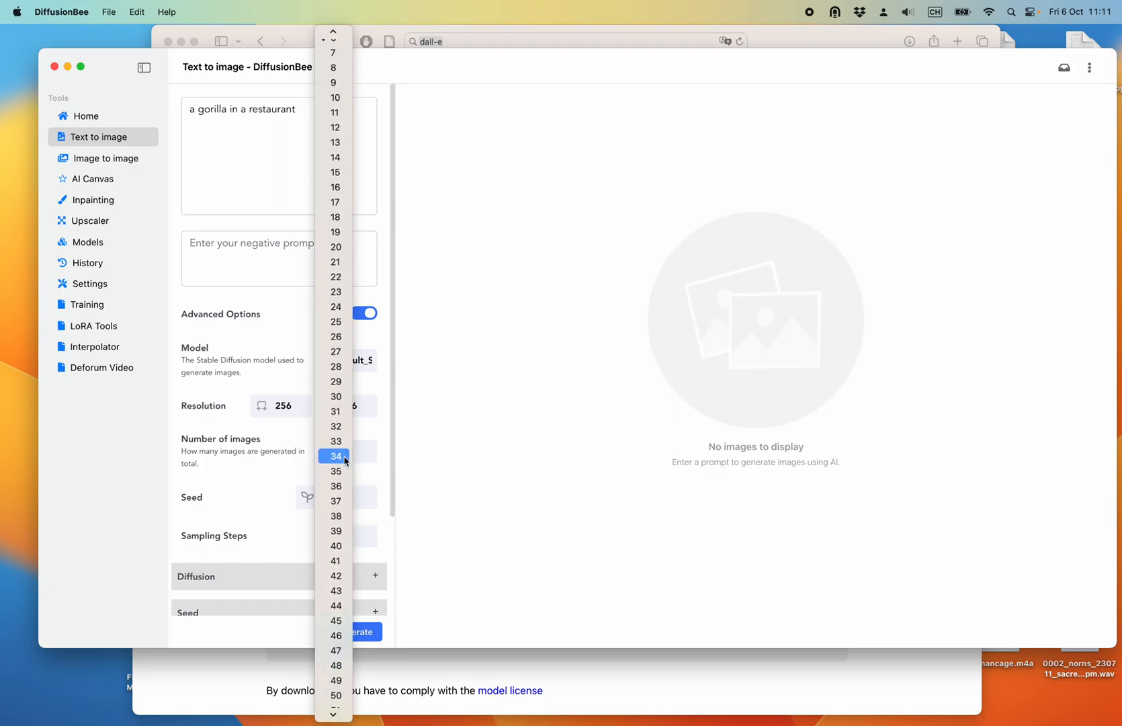
scroll(343, 496, "up", 4)
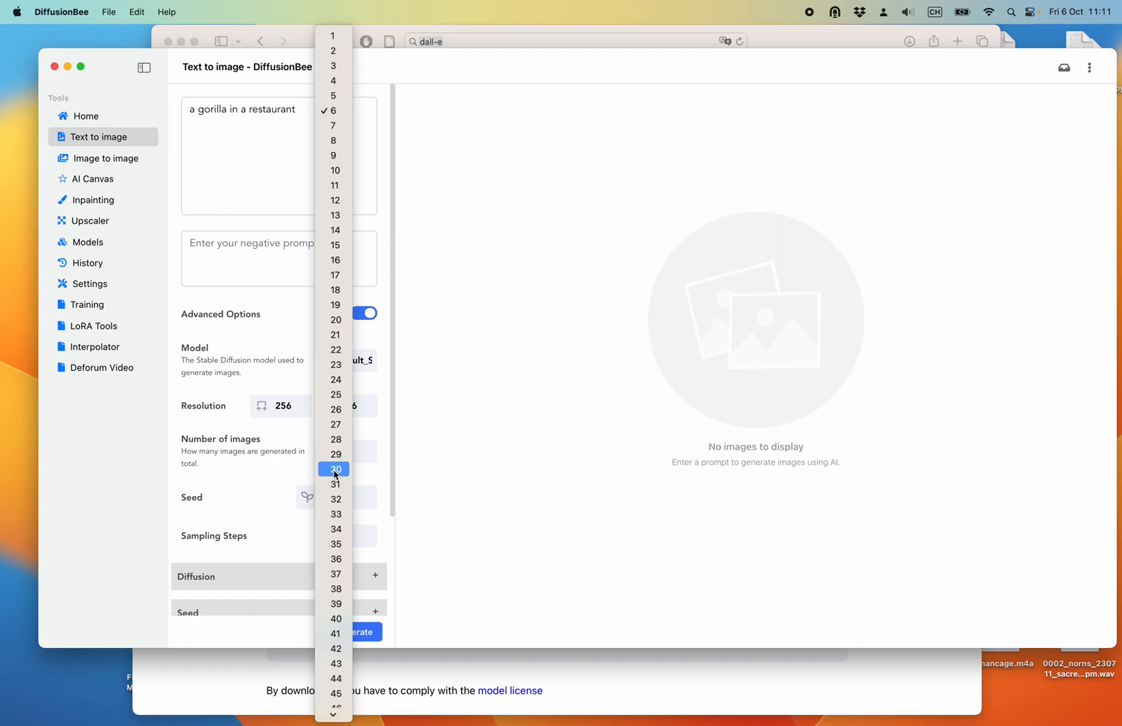
left_click(338, 114)
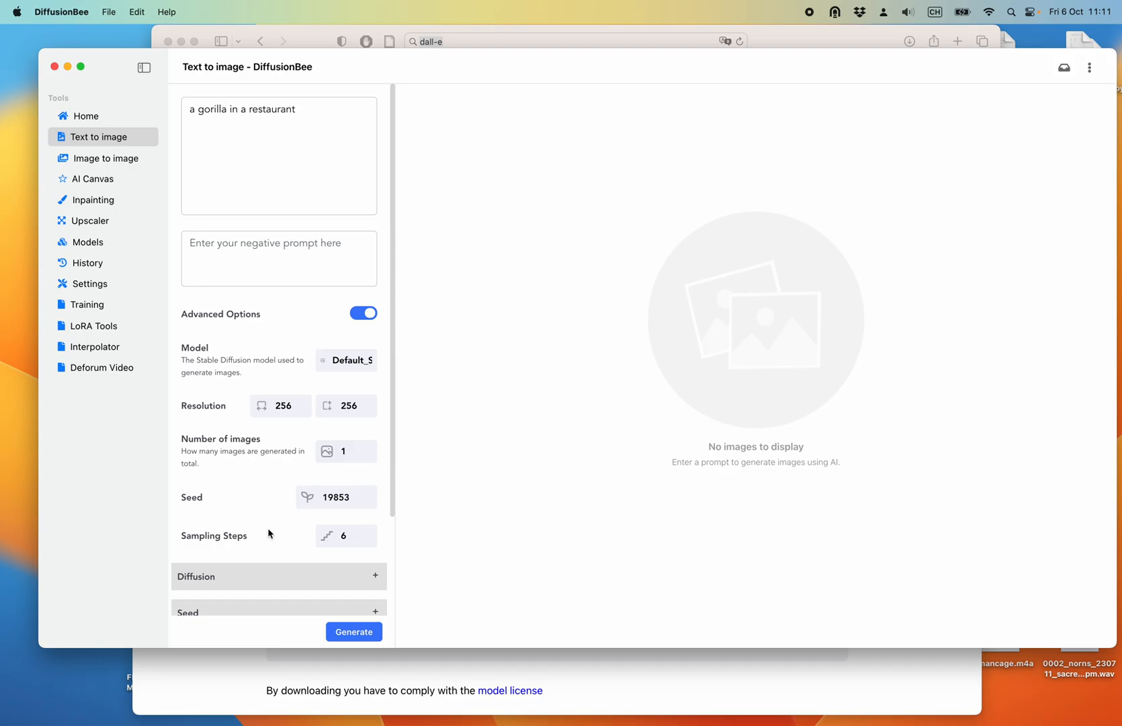
- Generate the gorilla image with the chosen settings
scroll(270, 532, "down", 3)
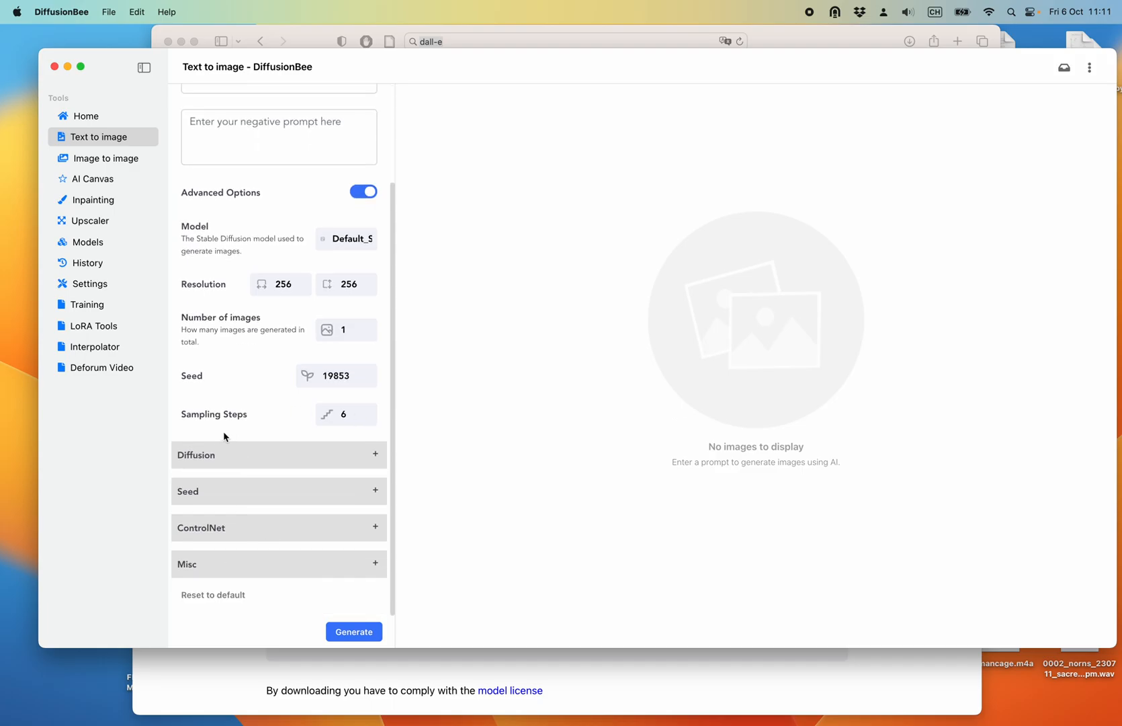
left_click(361, 632)
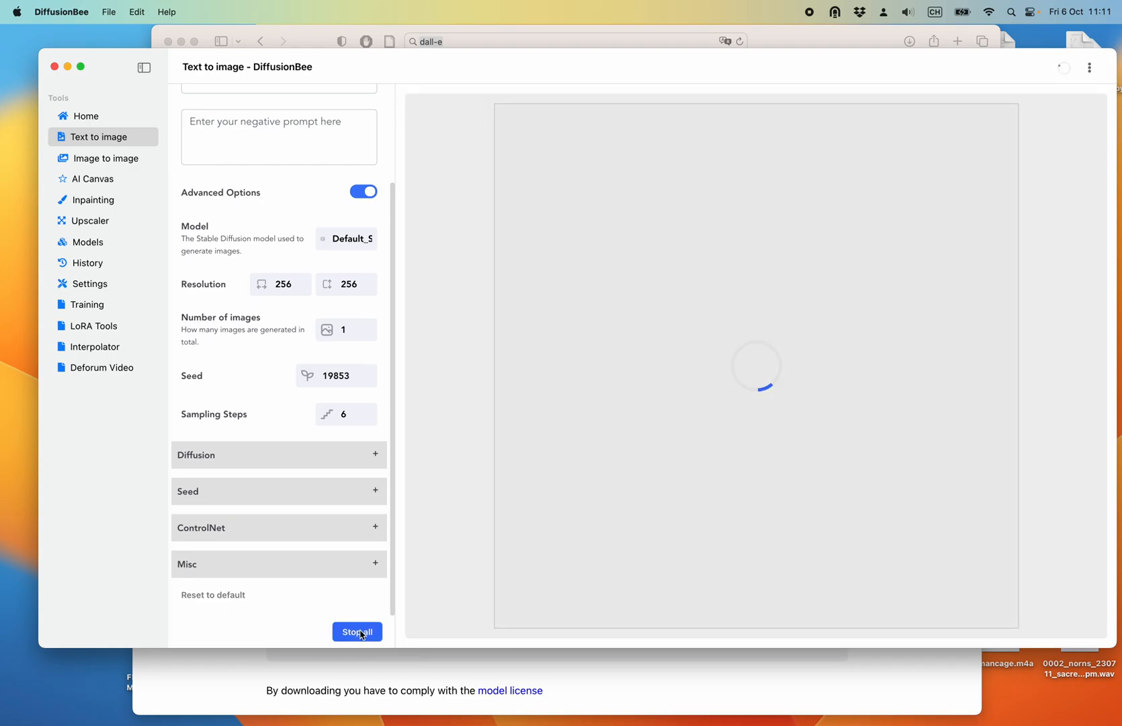
scroll(332, 463, "up", 4)
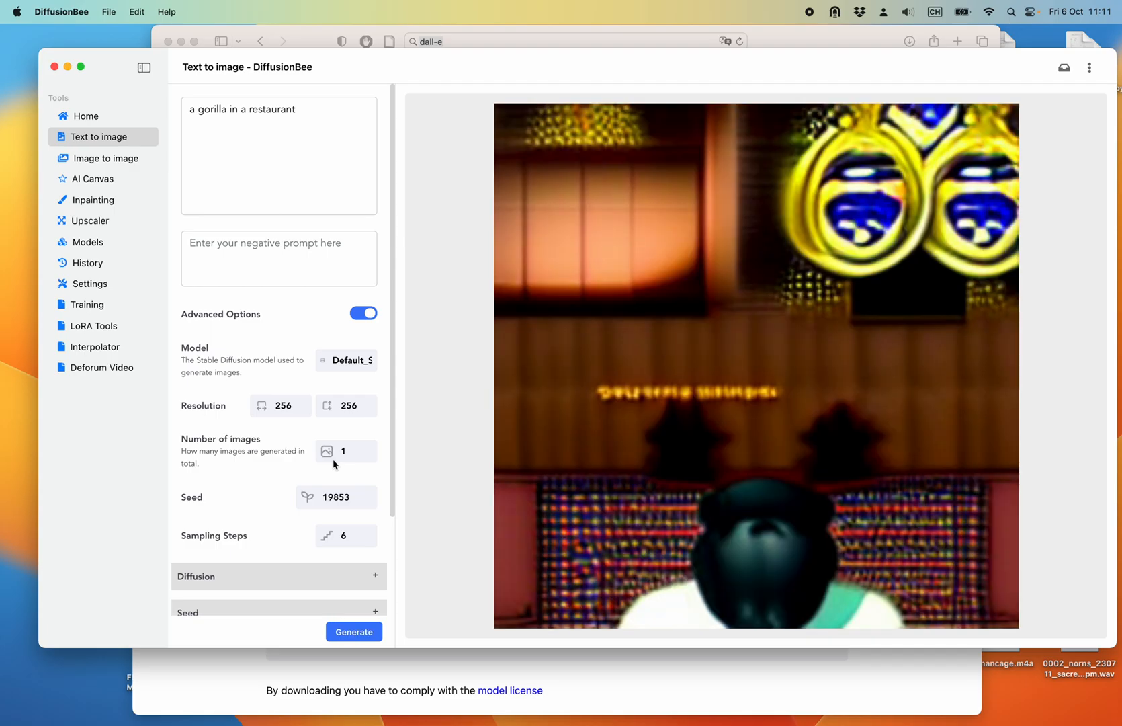
- Set the sampling steps to 20 and generate the image again
mouse_move(906, 364)
left_click(345, 537)
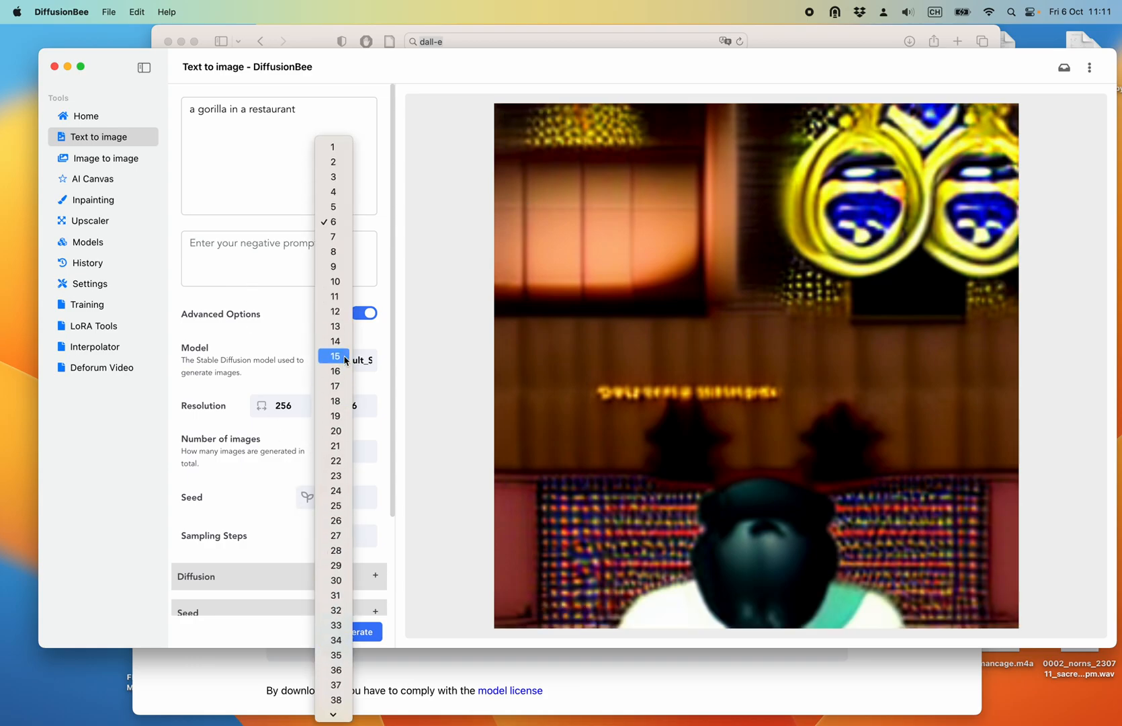
left_click(336, 431)
left_click(365, 634)
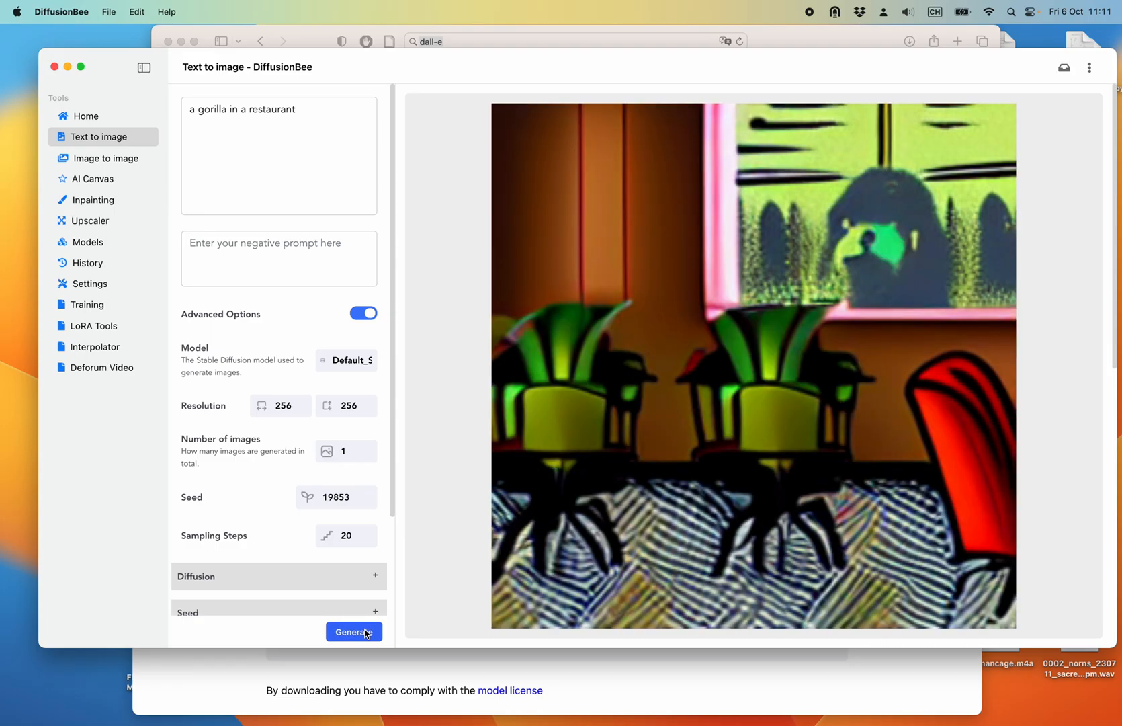
- Set the sampling steps to 30 and the resolution to 512 × 512, and generate the gorilla image
left_click(346, 535)
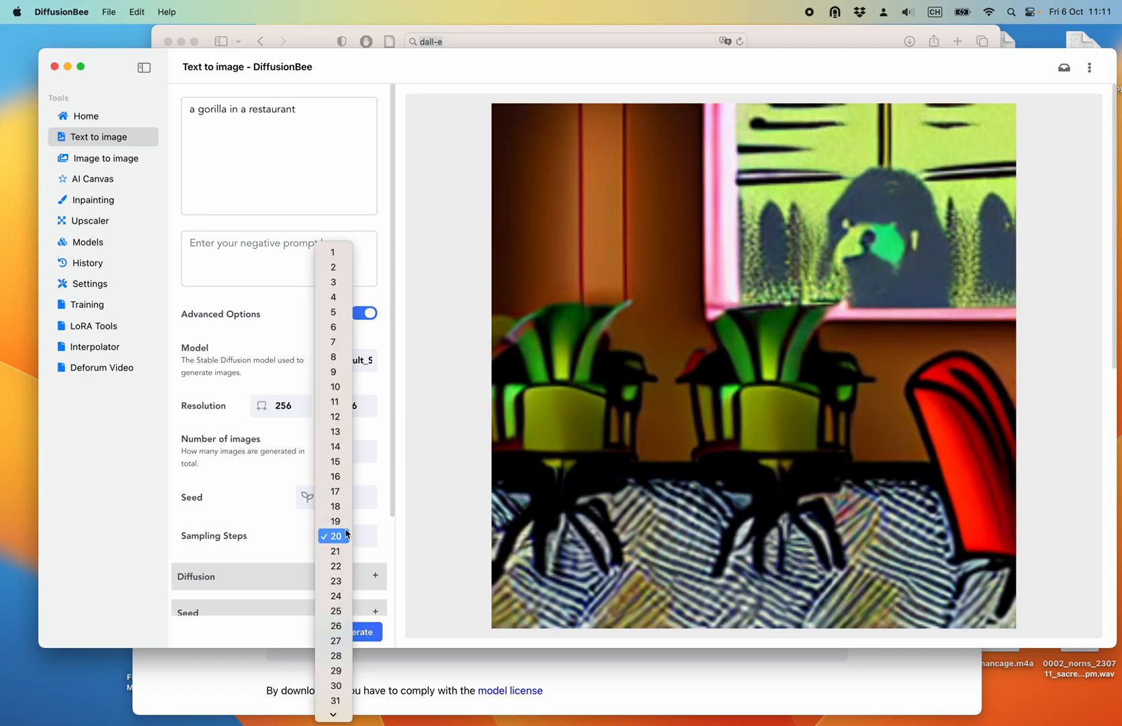
left_click(339, 686)
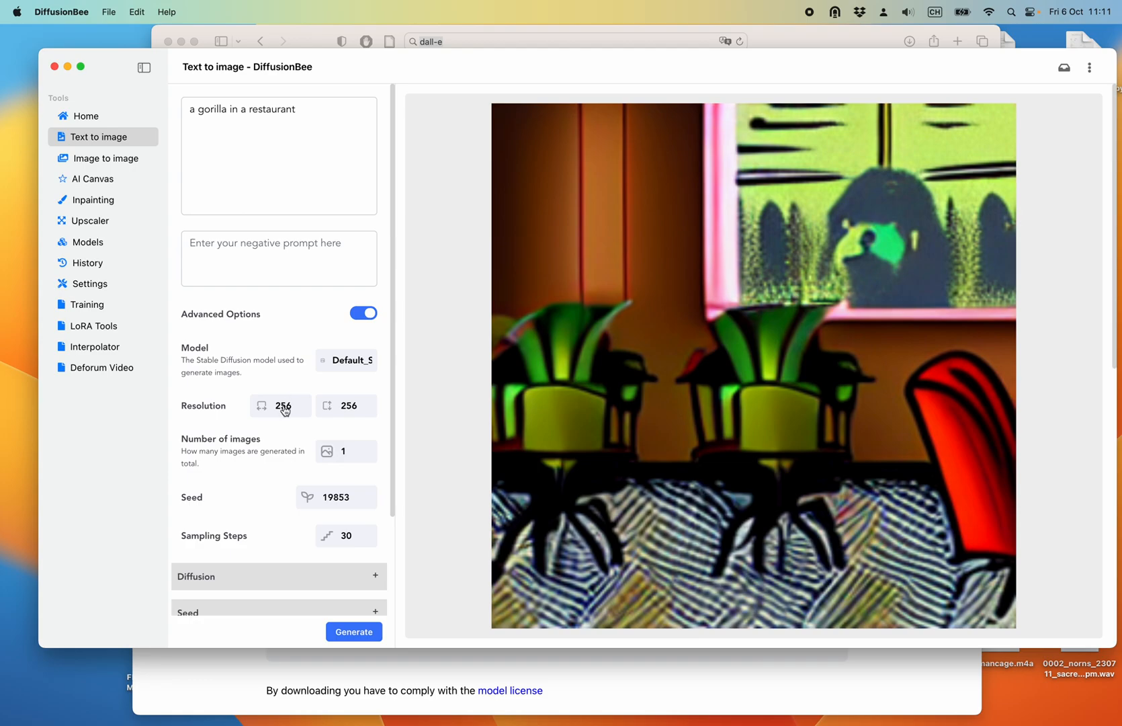
left_click(285, 411)
left_click(272, 466)
left_click(346, 405)
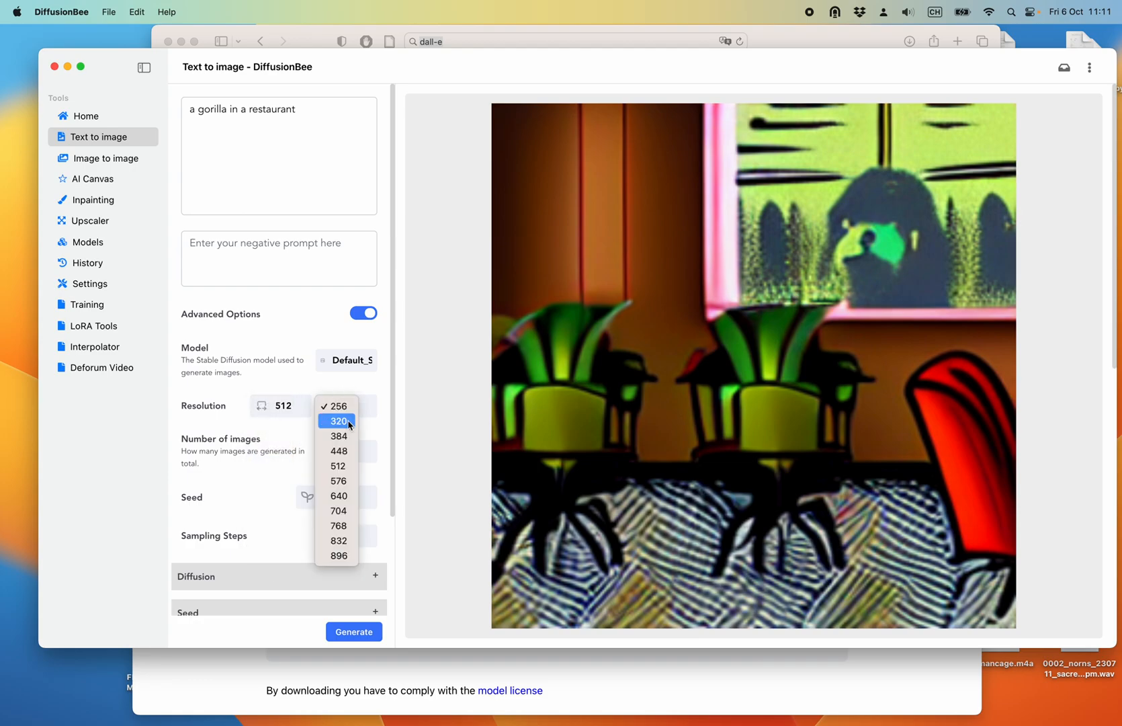
left_click(339, 465)
left_click(372, 633)
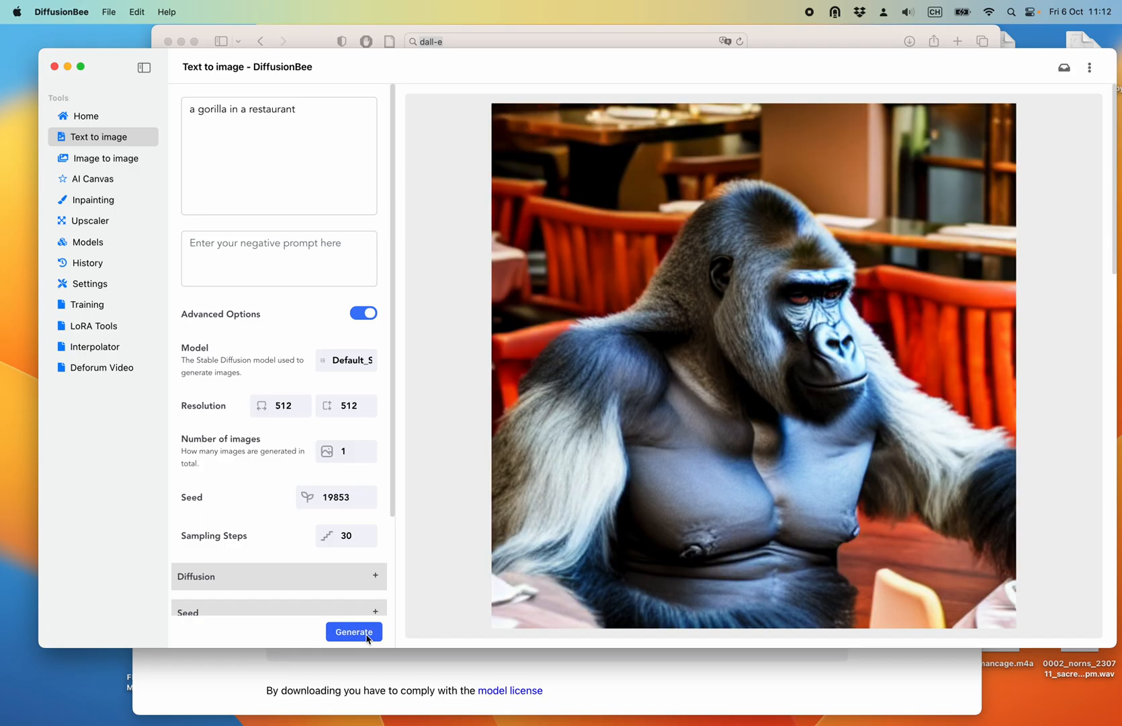
- Check which models are selectable for generation, and look through the installed and downloadable models in the model library
left_click(335, 362)
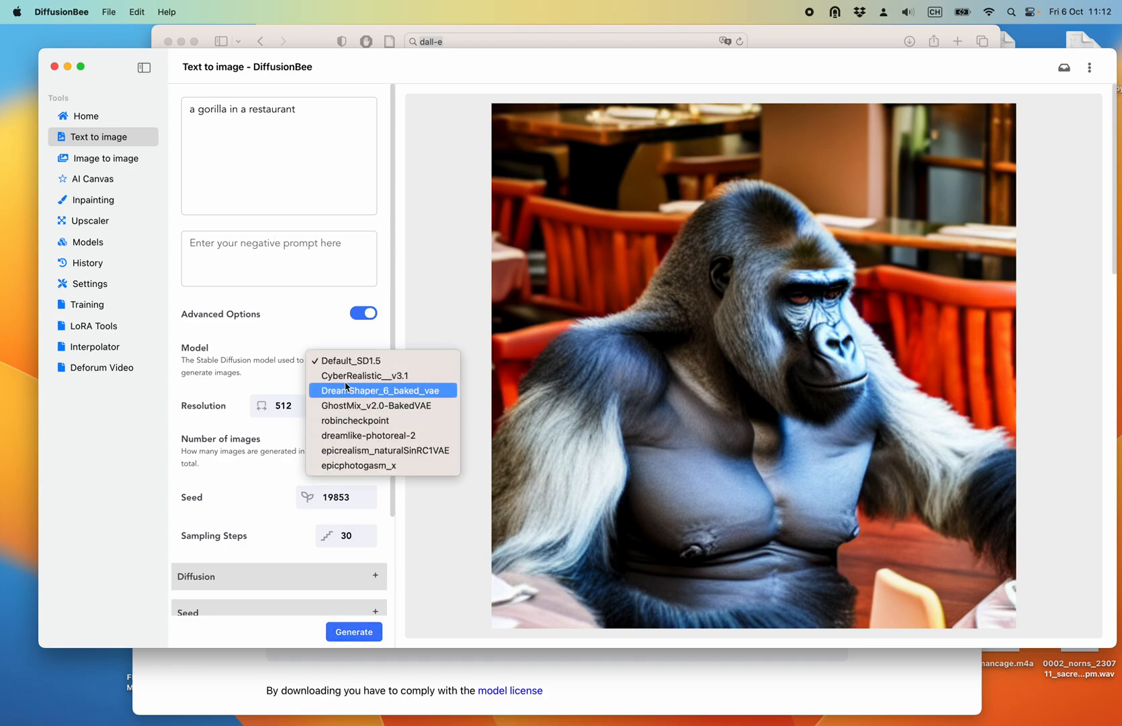
left_click(246, 347)
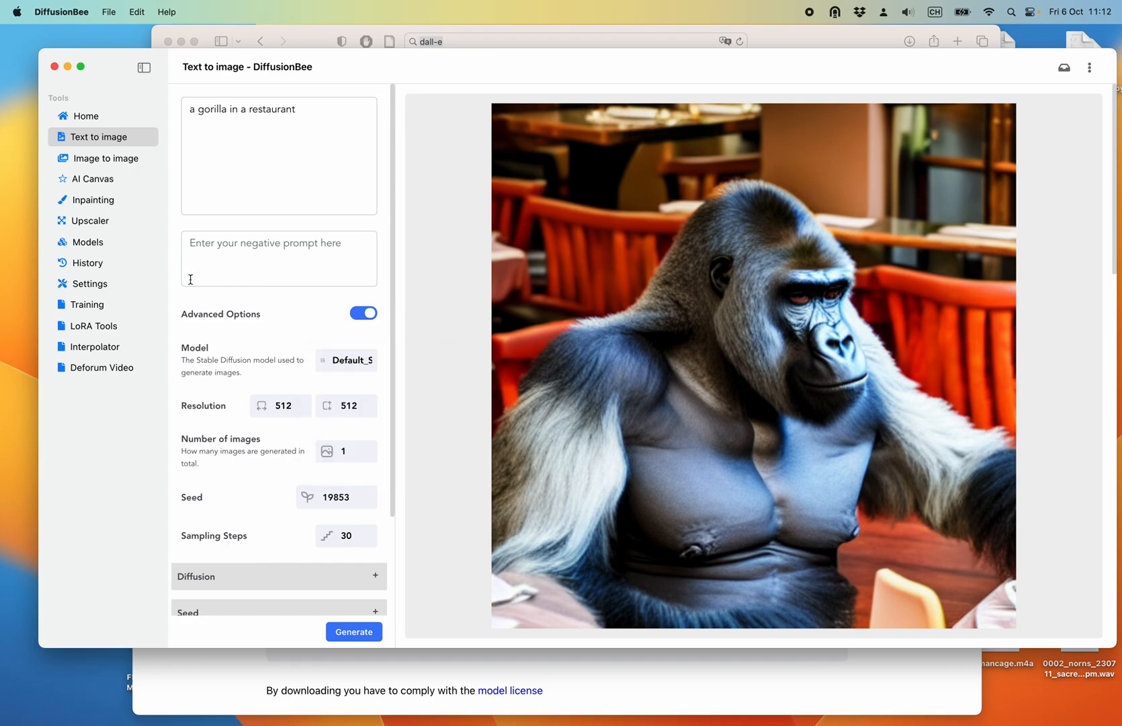
left_click(90, 245)
scroll(208, 346, "down", 5)
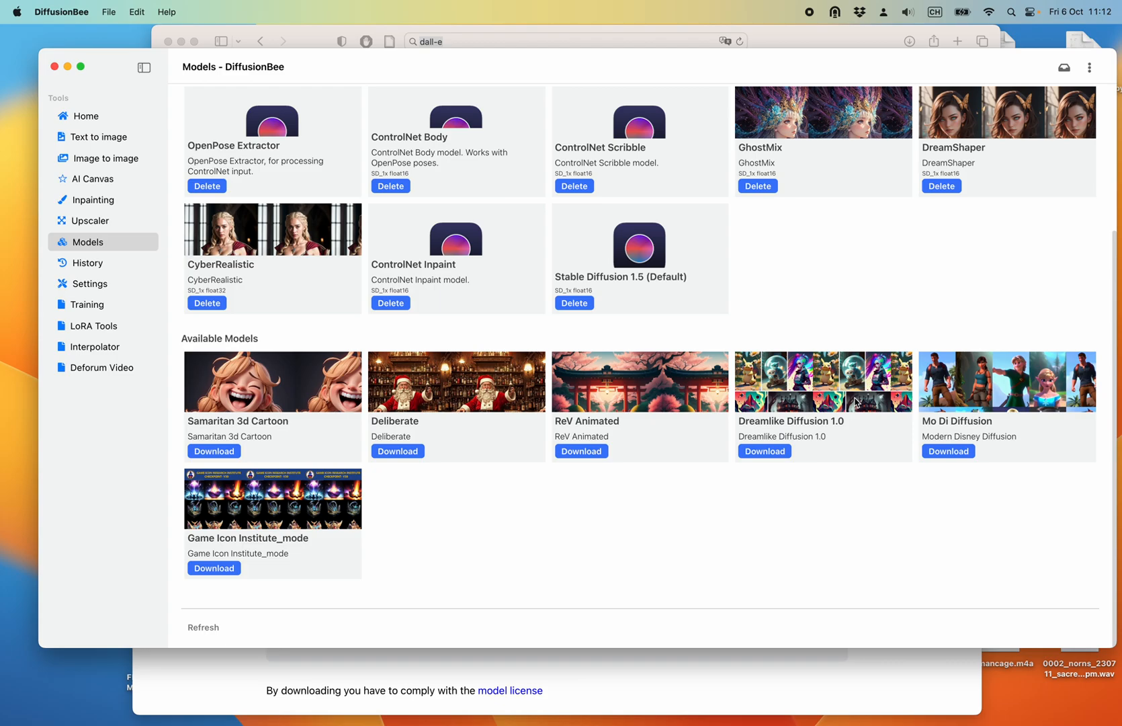
- Switch to Safari and bring up the Civitai models page
key("super+Tab")
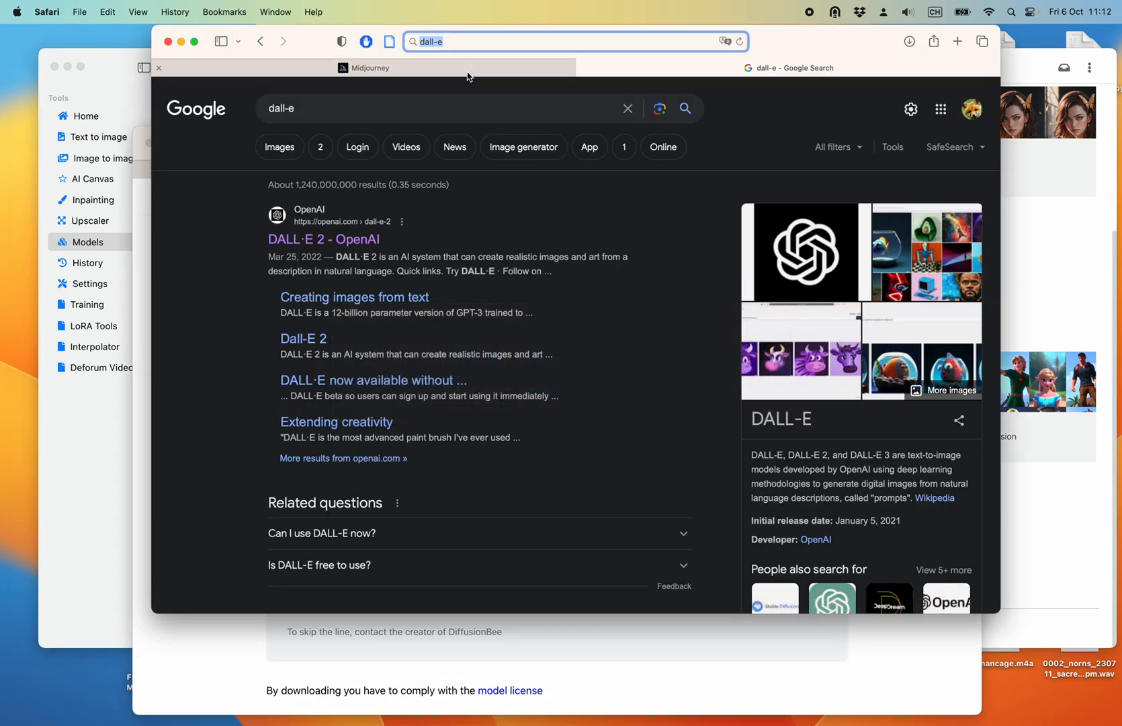
left_click(467, 72)
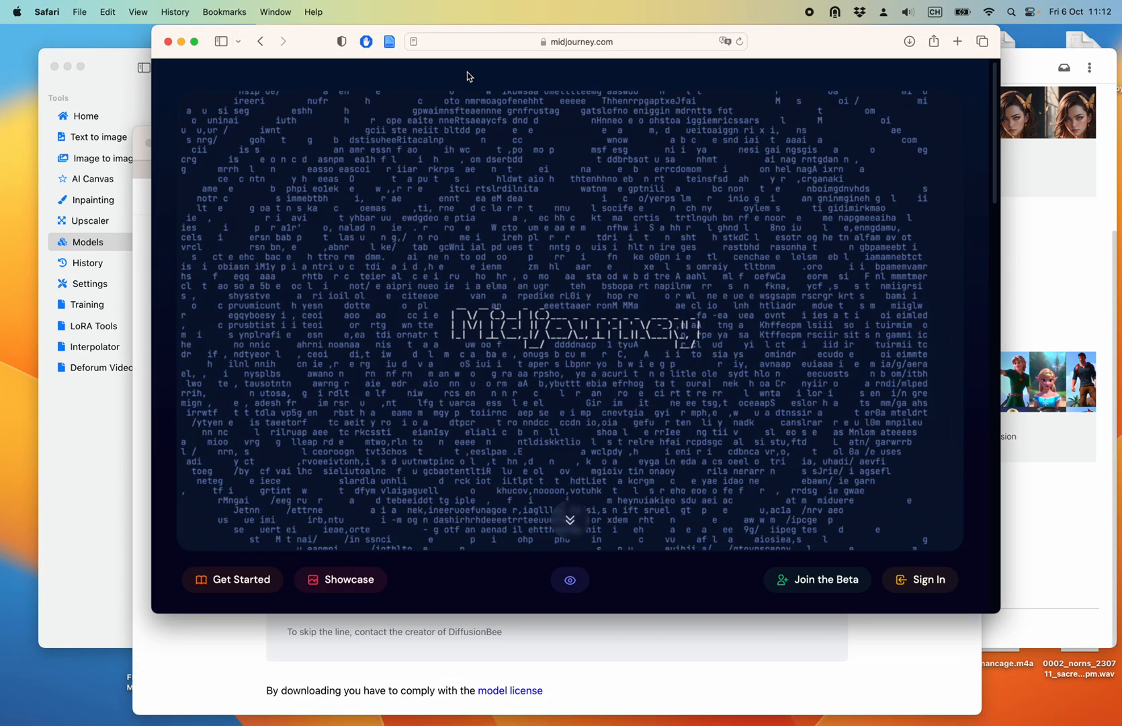
key("super+grave")
left_click(363, 173)
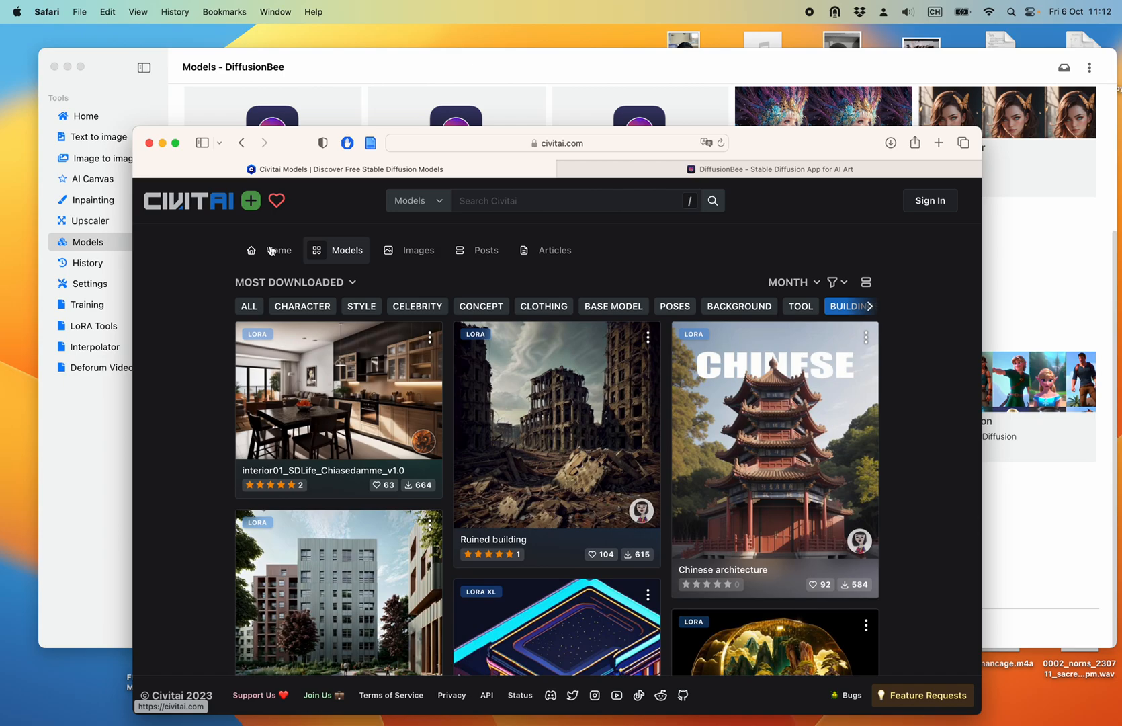
- Browse the most downloaded models across all Civitai categories and open the epiCRealism model's page
left_click(338, 253)
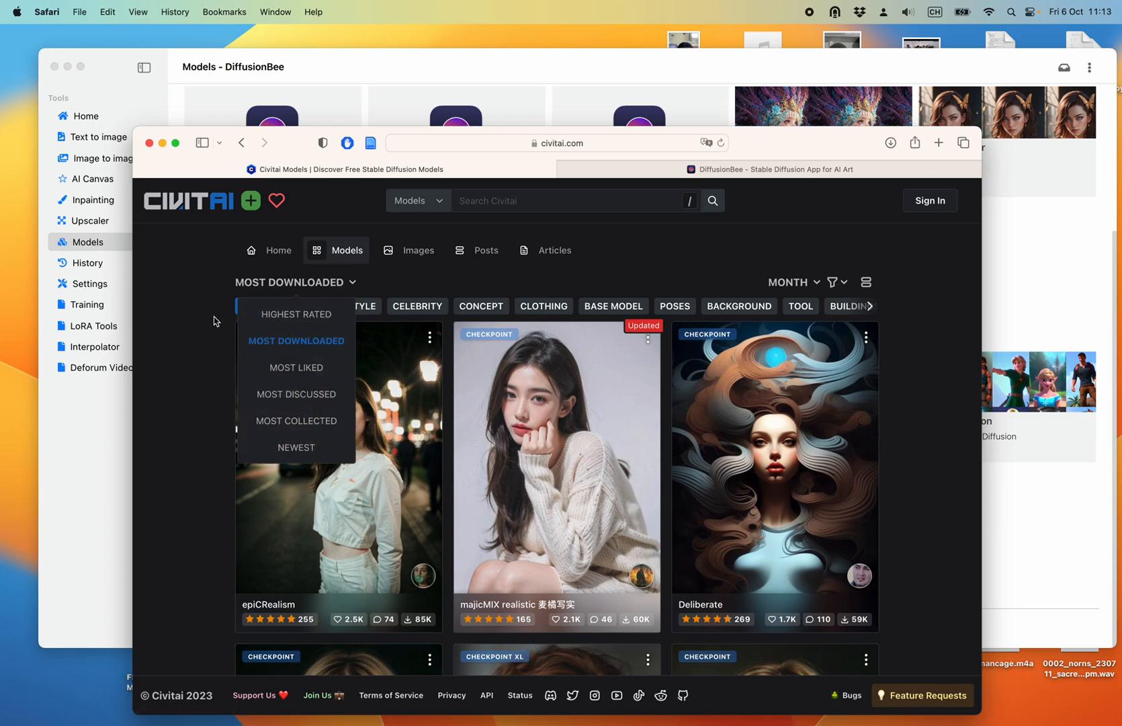
scroll(210, 328, "down", 10)
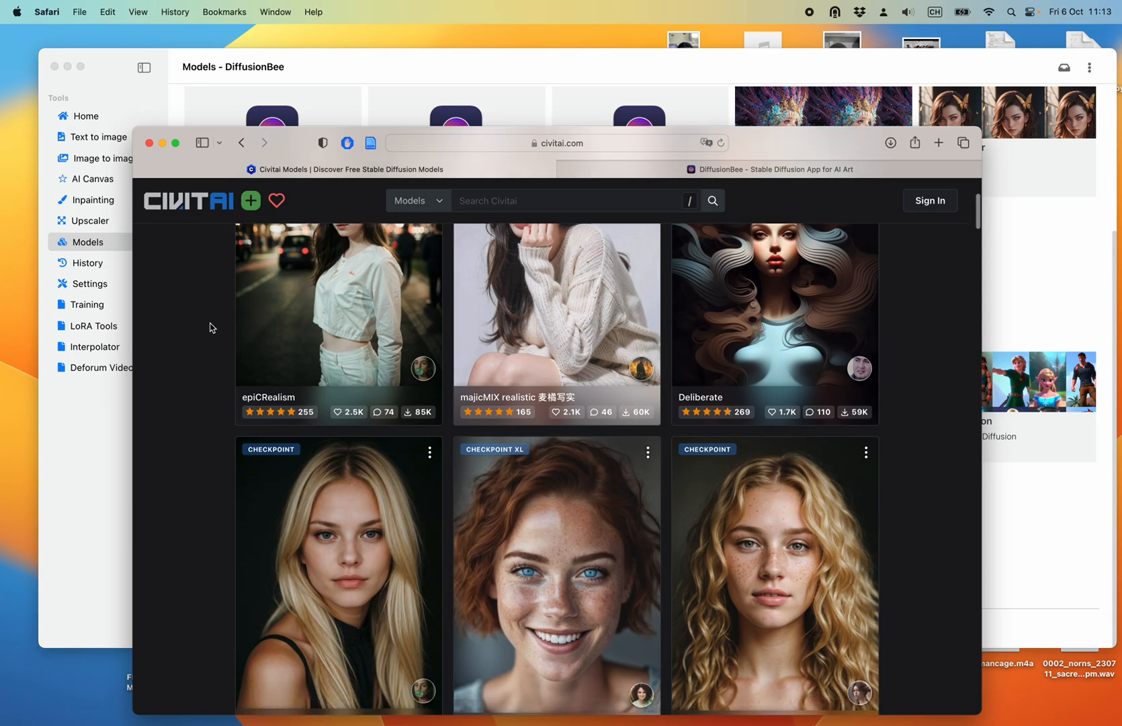
scroll(209, 328, "down", 3)
scroll(541, 295, "down", 5)
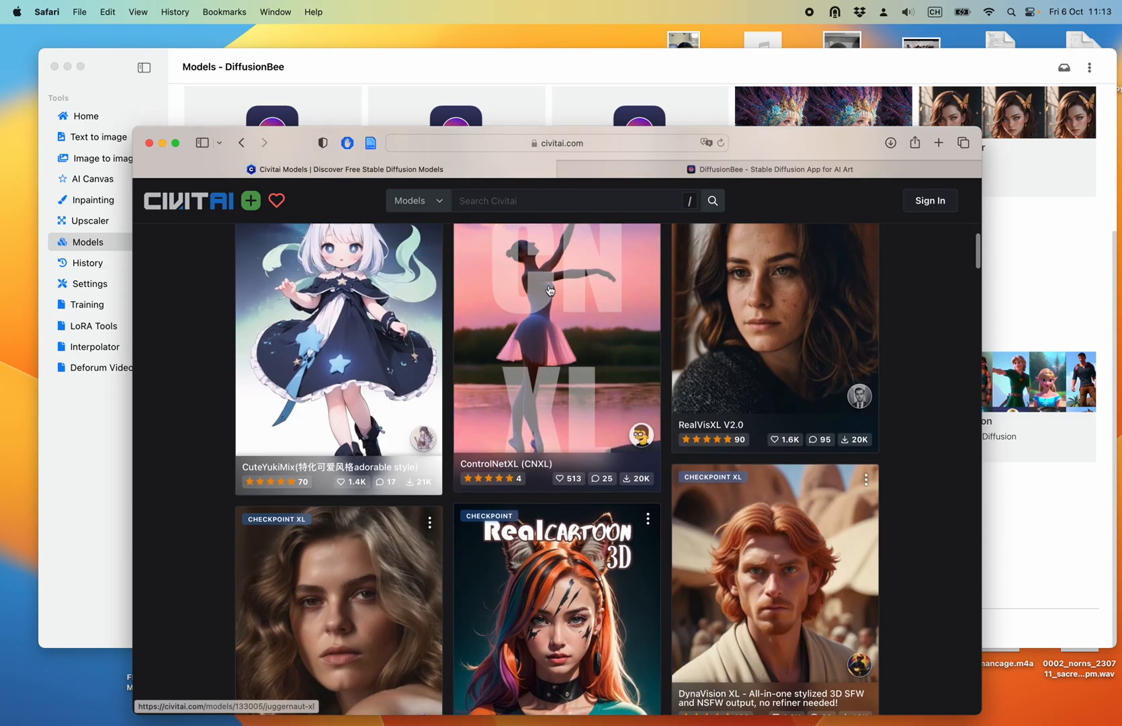
scroll(518, 329, "up", 15)
left_click(361, 454)
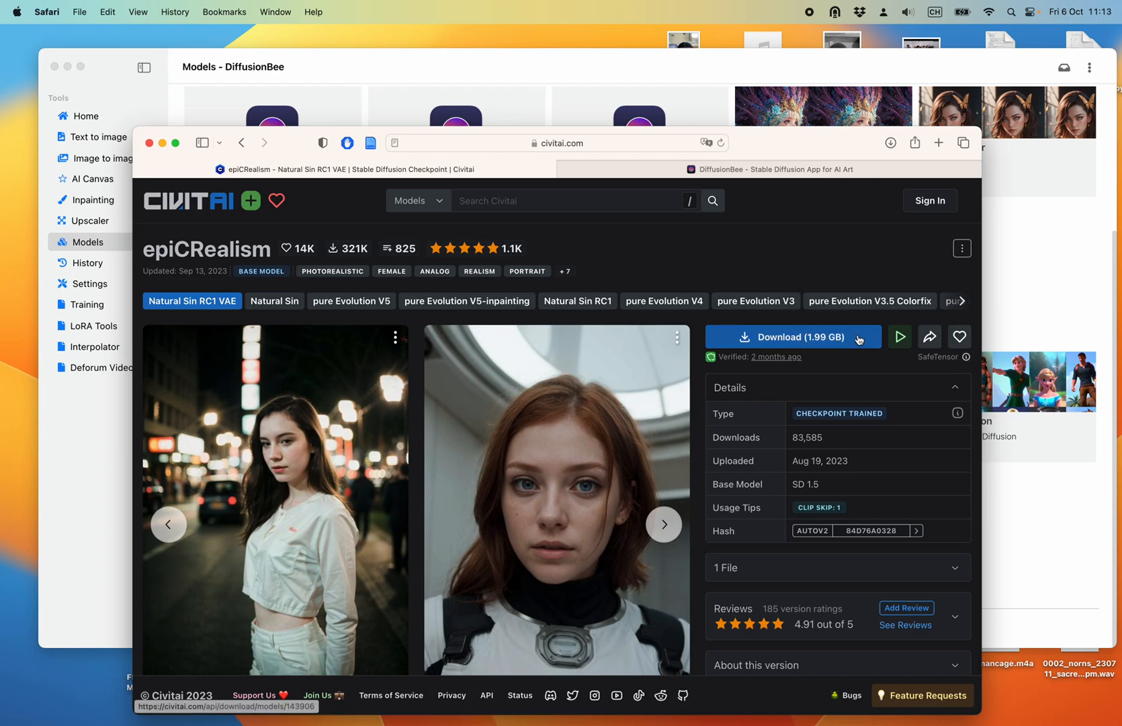
scroll(836, 354, "down", 3)
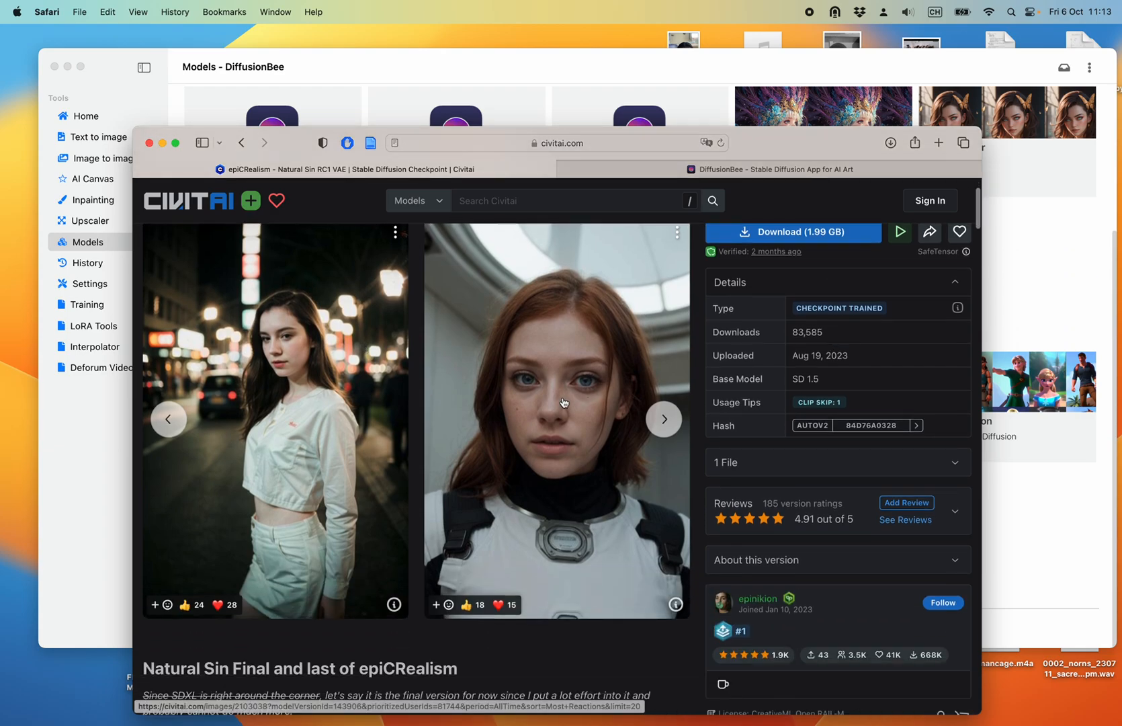
- Look through the epiCRealism sample images and their generation data, and return to the model's page
left_click(589, 417)
key("Right")
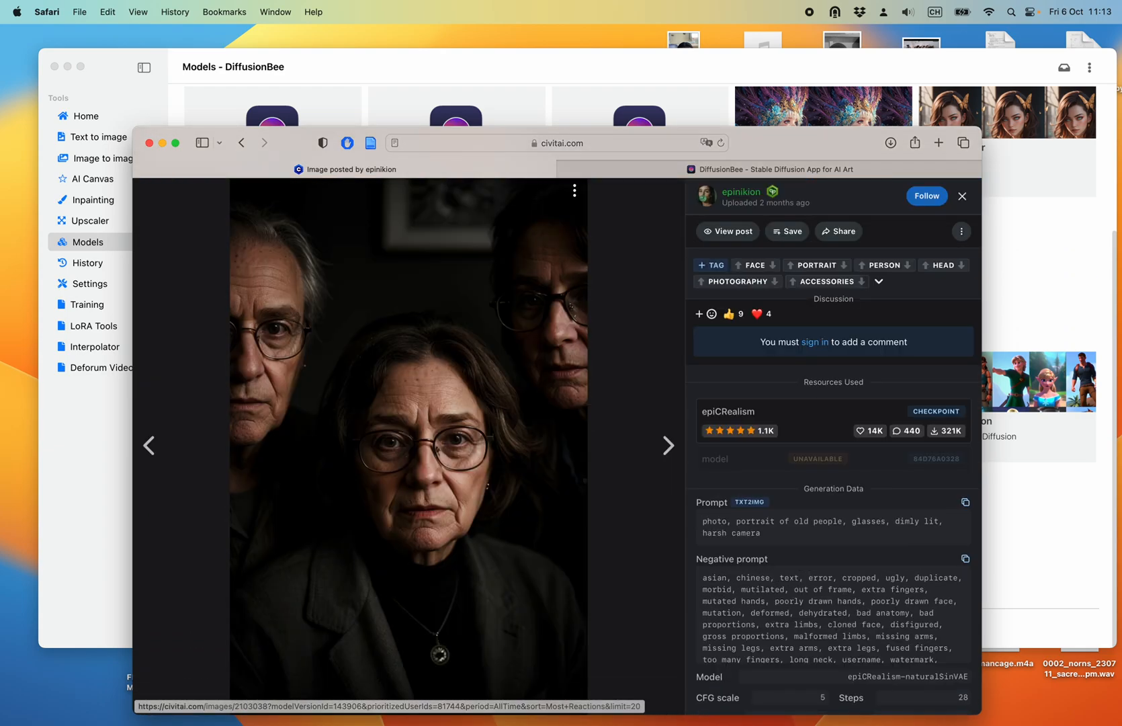
key("Right")
key("Right")
key("Right")
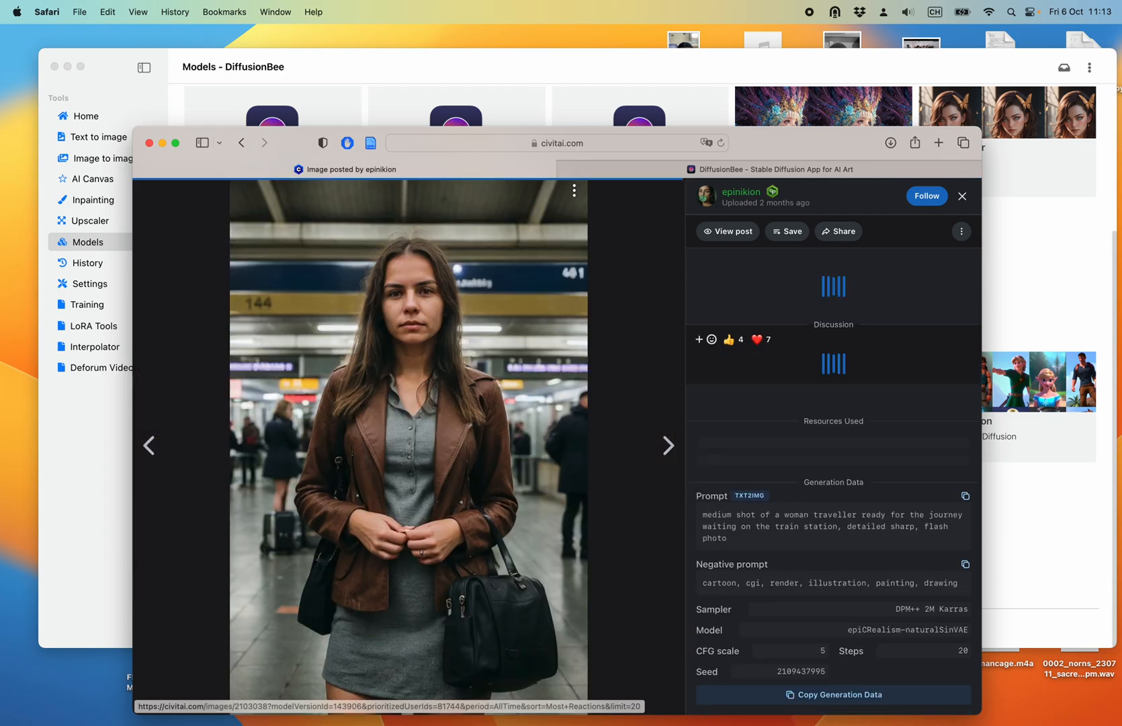
key("Right")
key("Right")
key("Right")
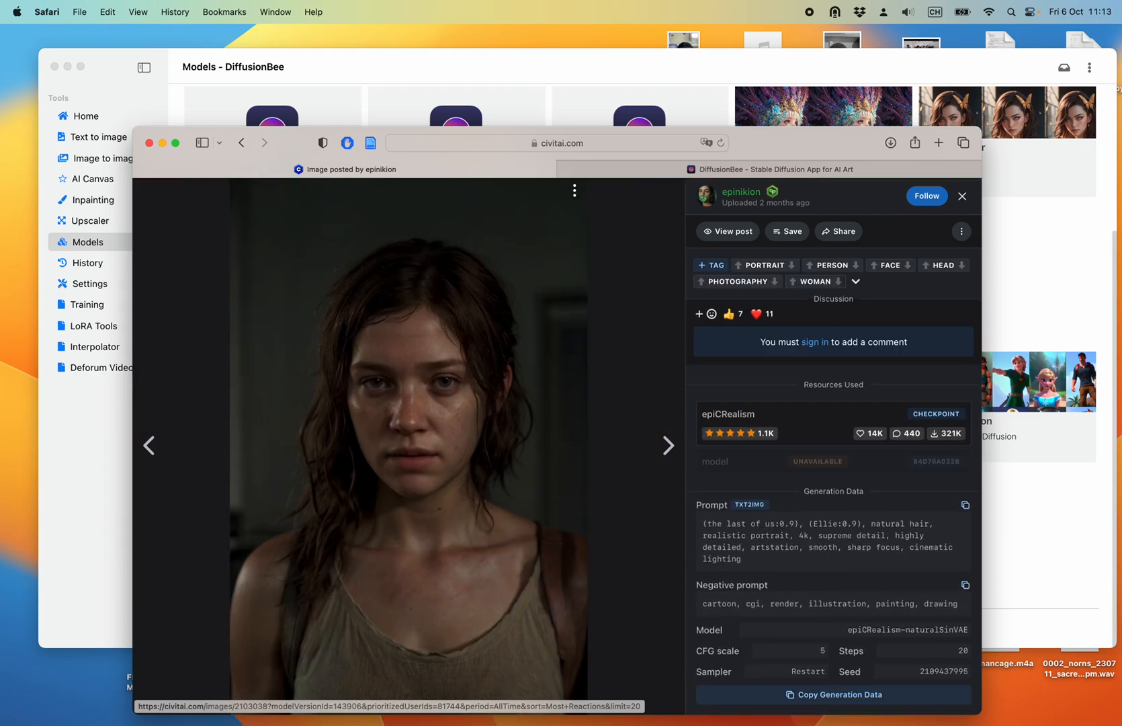
key("Right")
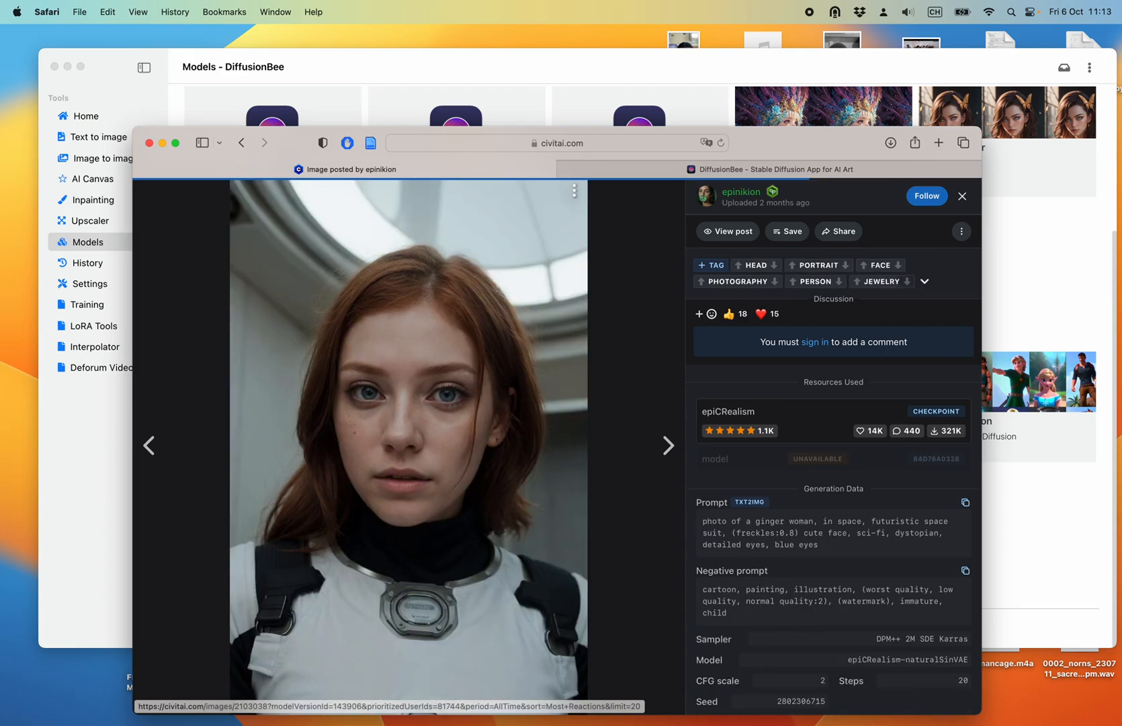
key("Right")
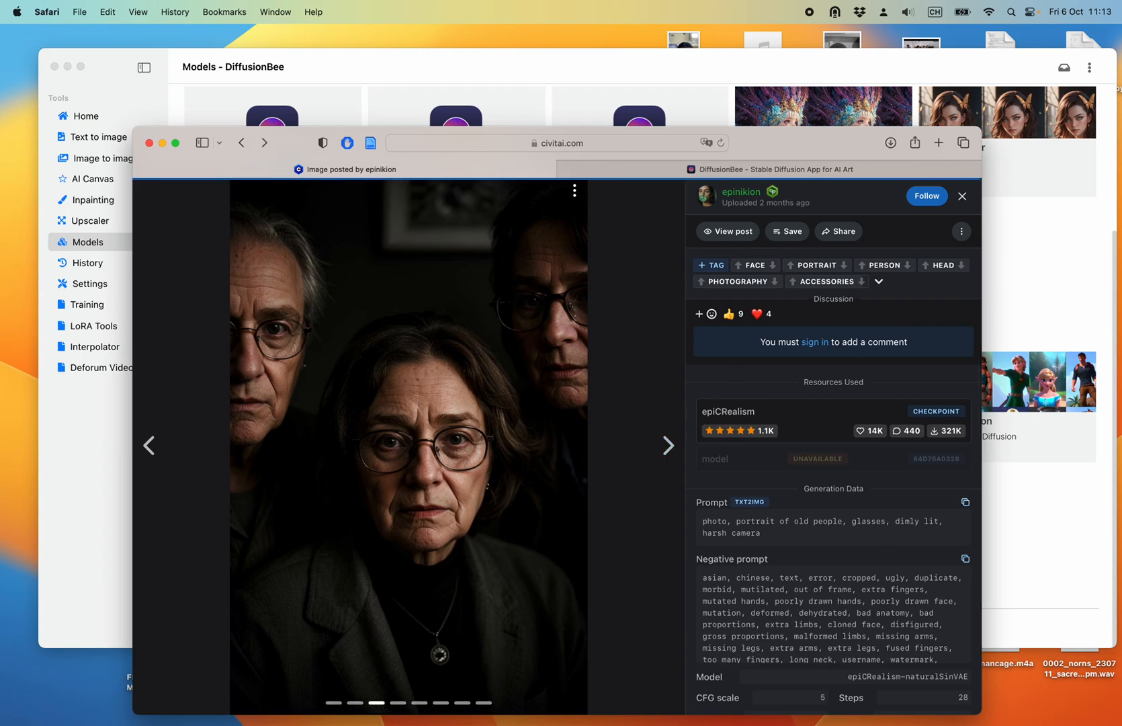
key("Escape")
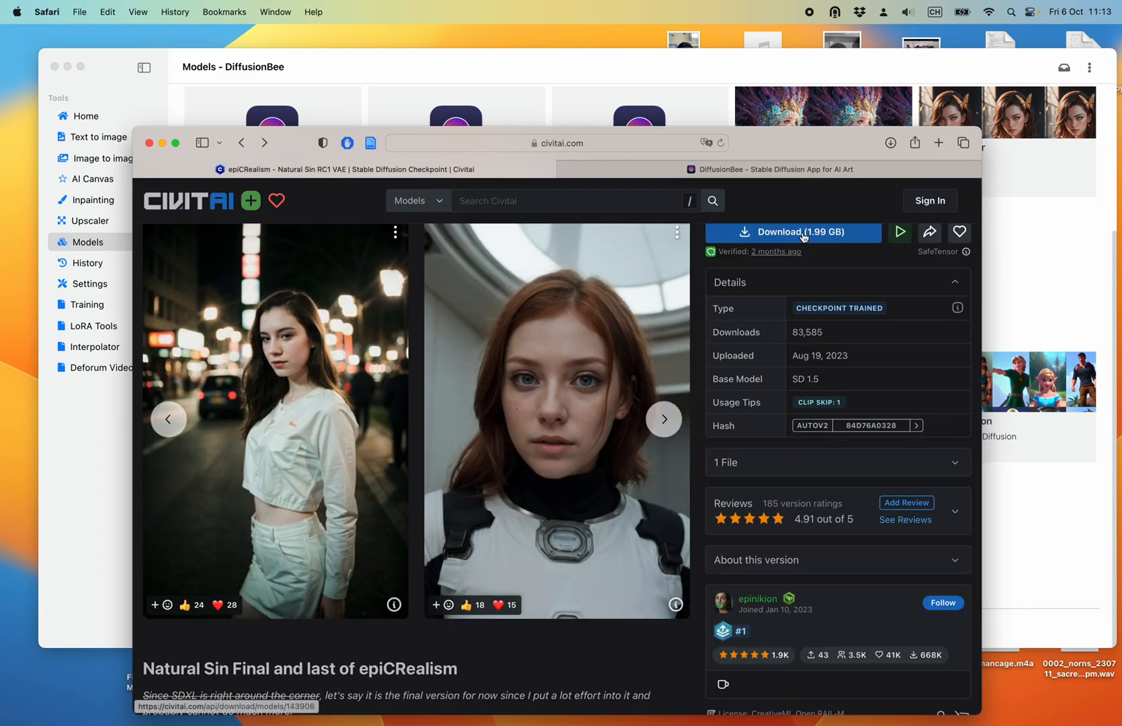
- Switch to DiffusionBee and try to import the model file epicphotogasm_x.safetensors from the Downloads folder
left_click(115, 247)
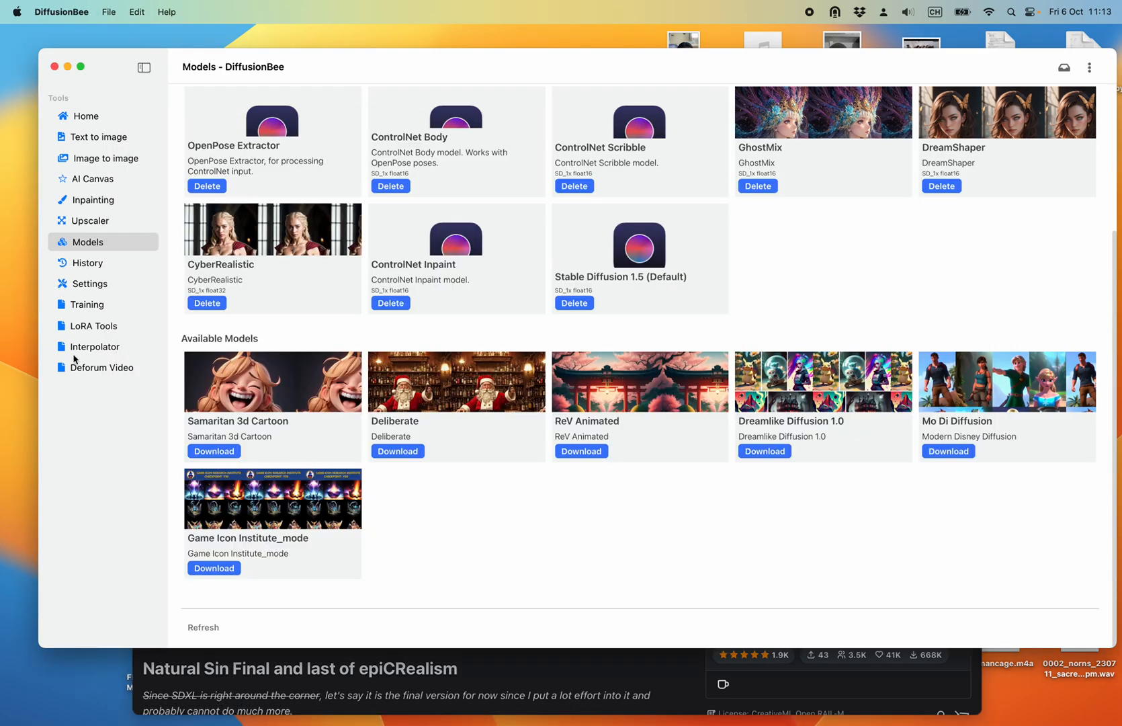
left_click(97, 243)
scroll(1033, 246, "up", 3)
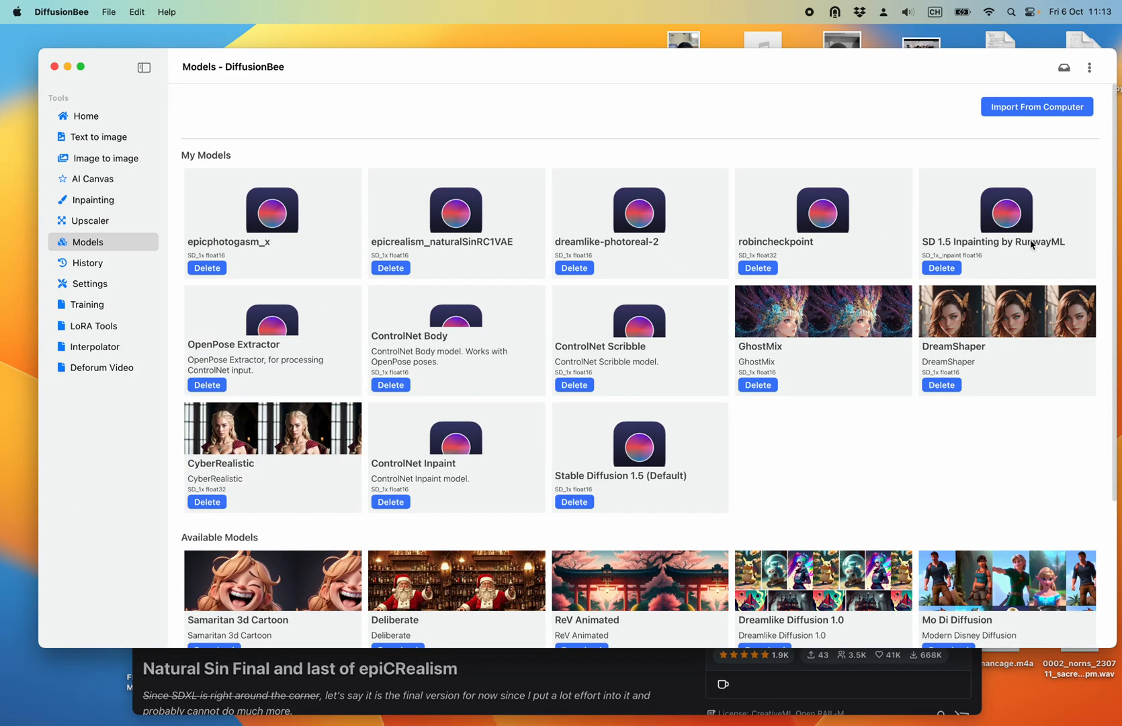
left_click(1022, 107)
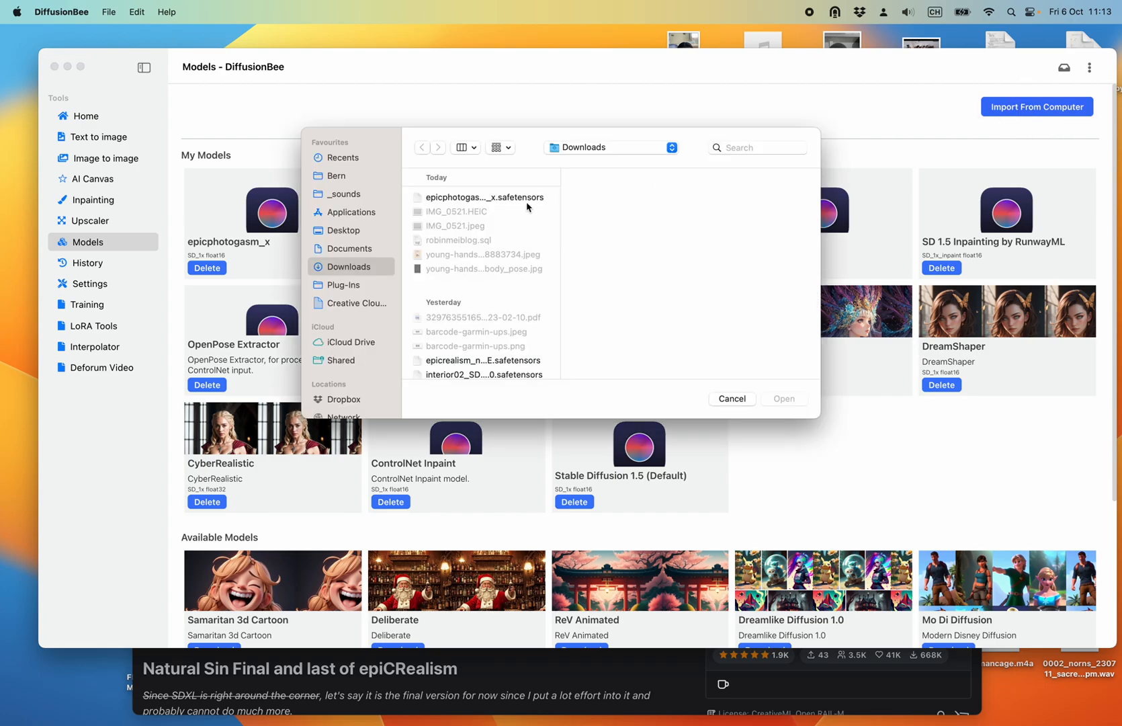
left_click(515, 200)
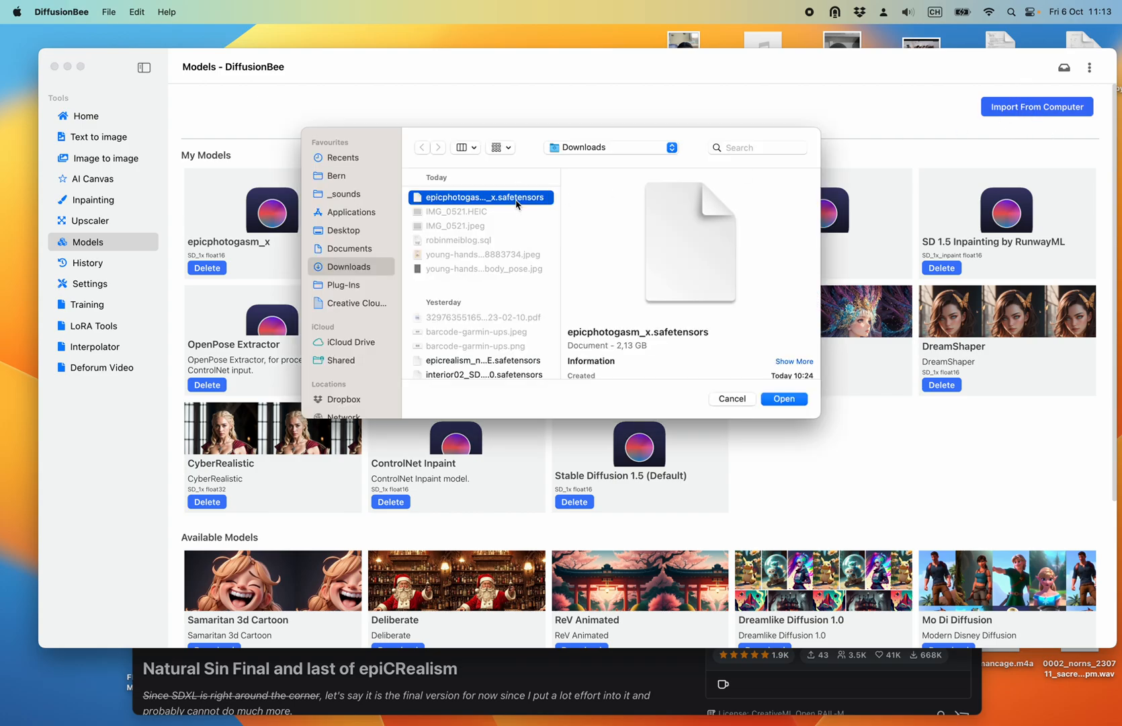
left_click(515, 204)
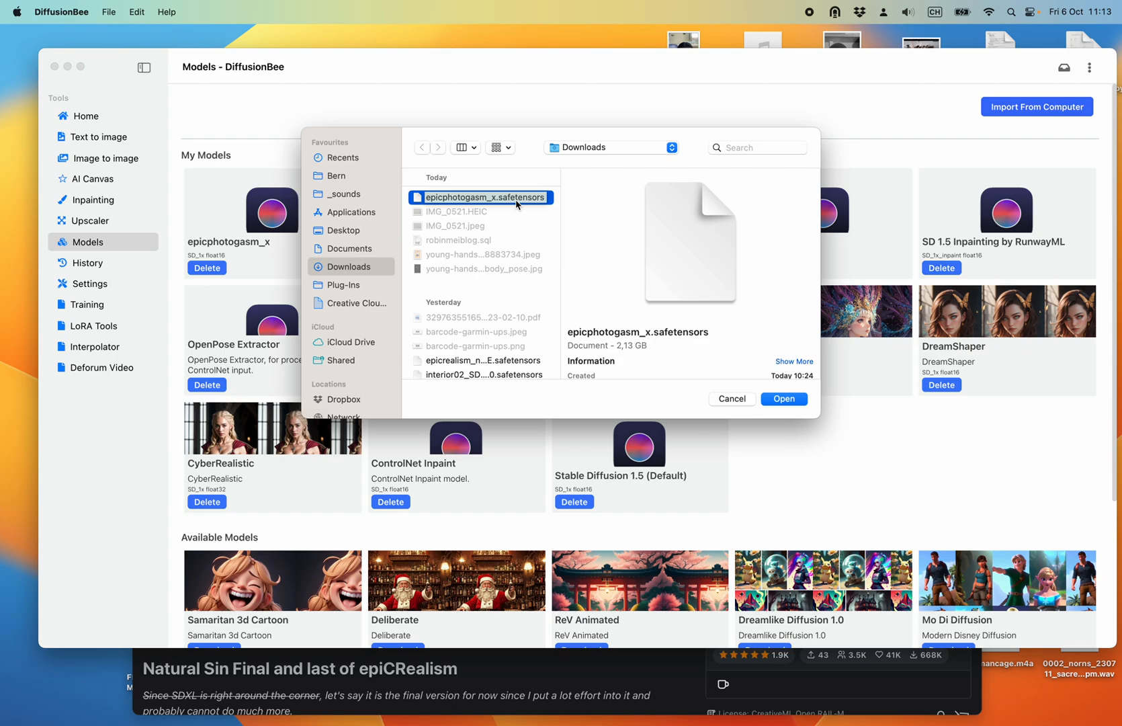
double_click(516, 198)
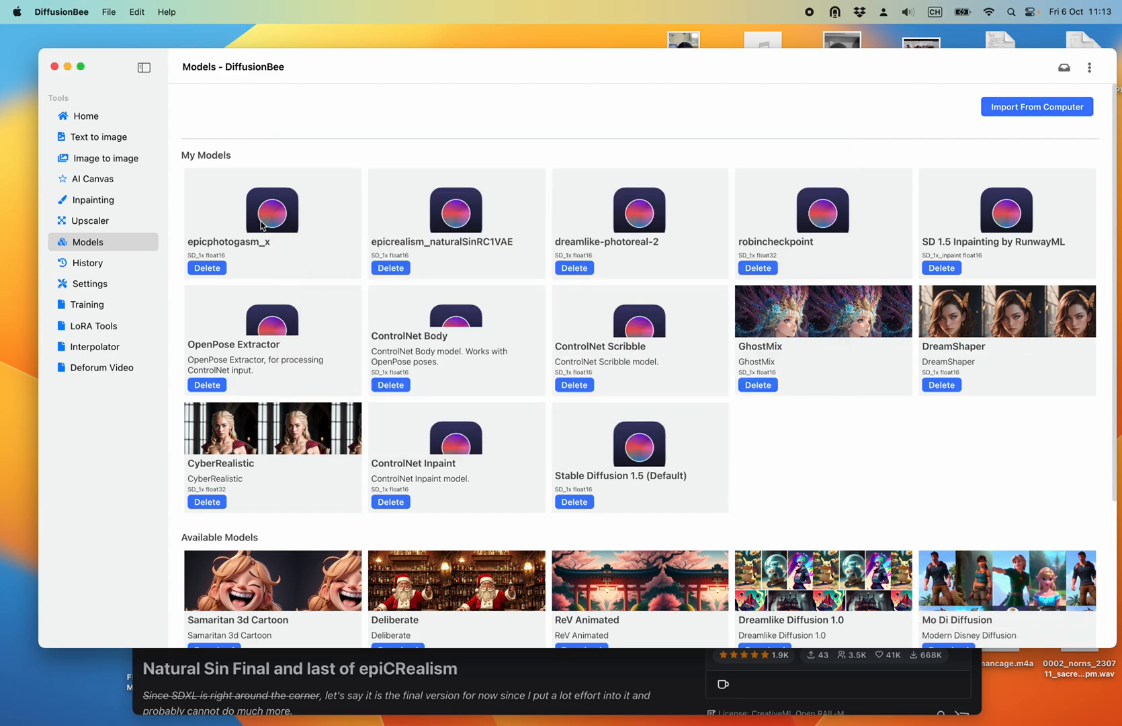
- Choose the epicphotogasm_x model for text-to-image, set the sampling steps to 20, and generate the gorilla image
left_click(98, 137)
left_click(359, 360)
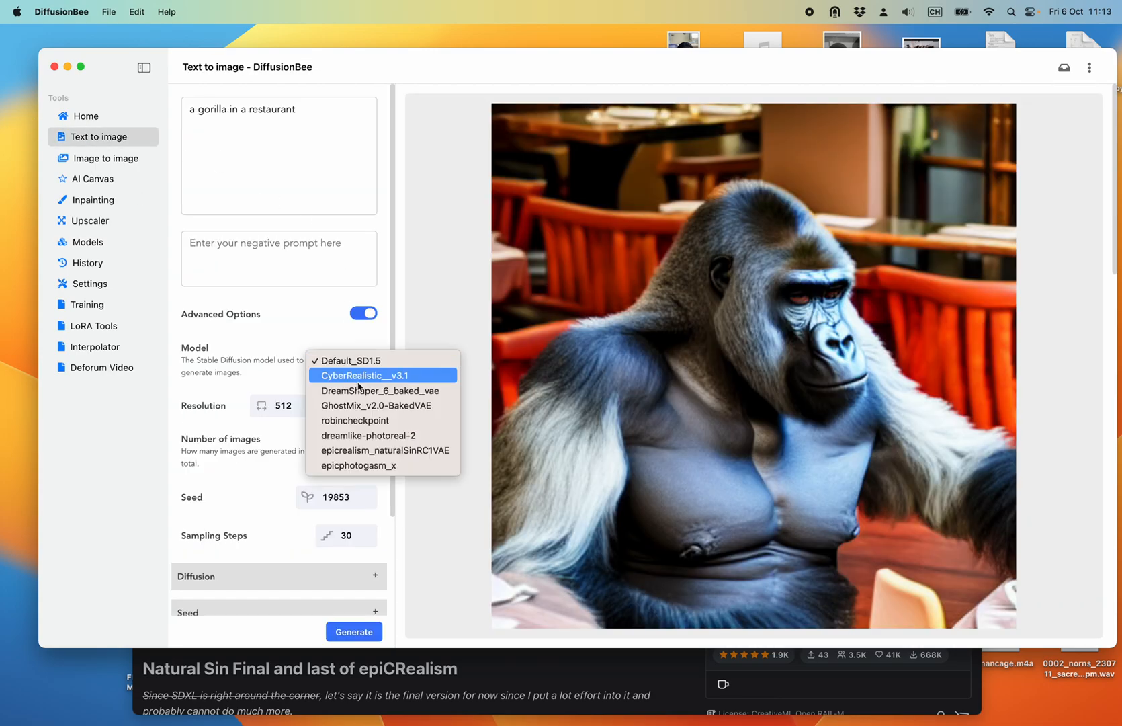
left_click(375, 464)
left_click(347, 535)
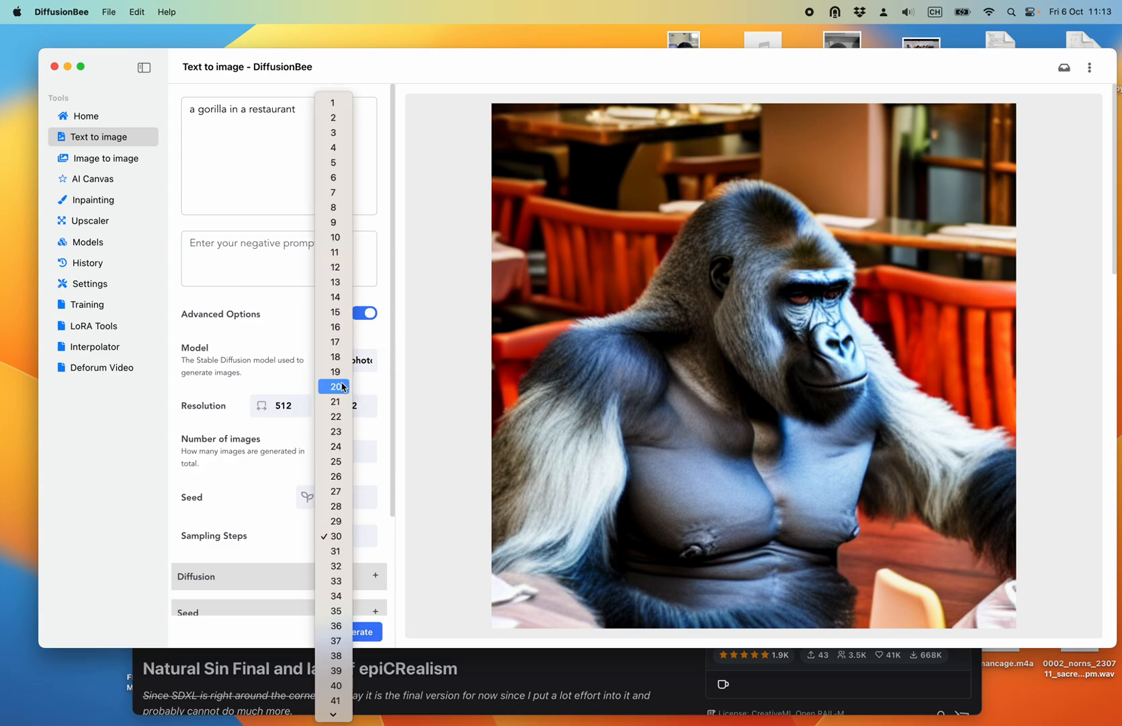
left_click(342, 386)
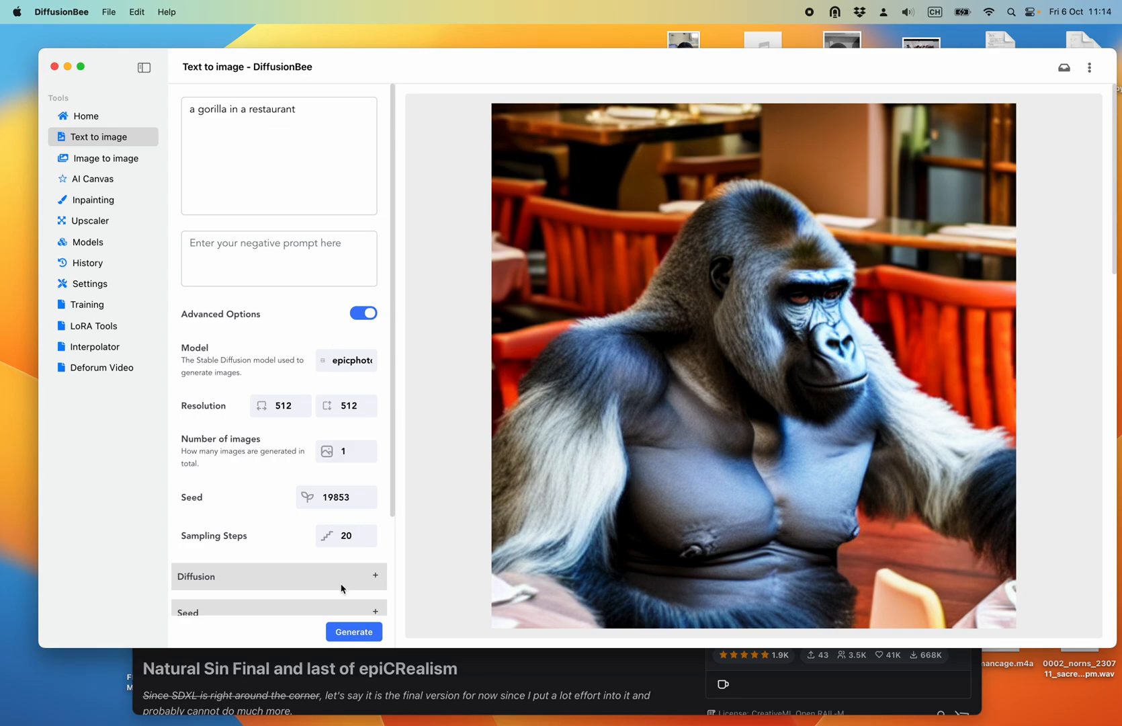
left_click(354, 633)
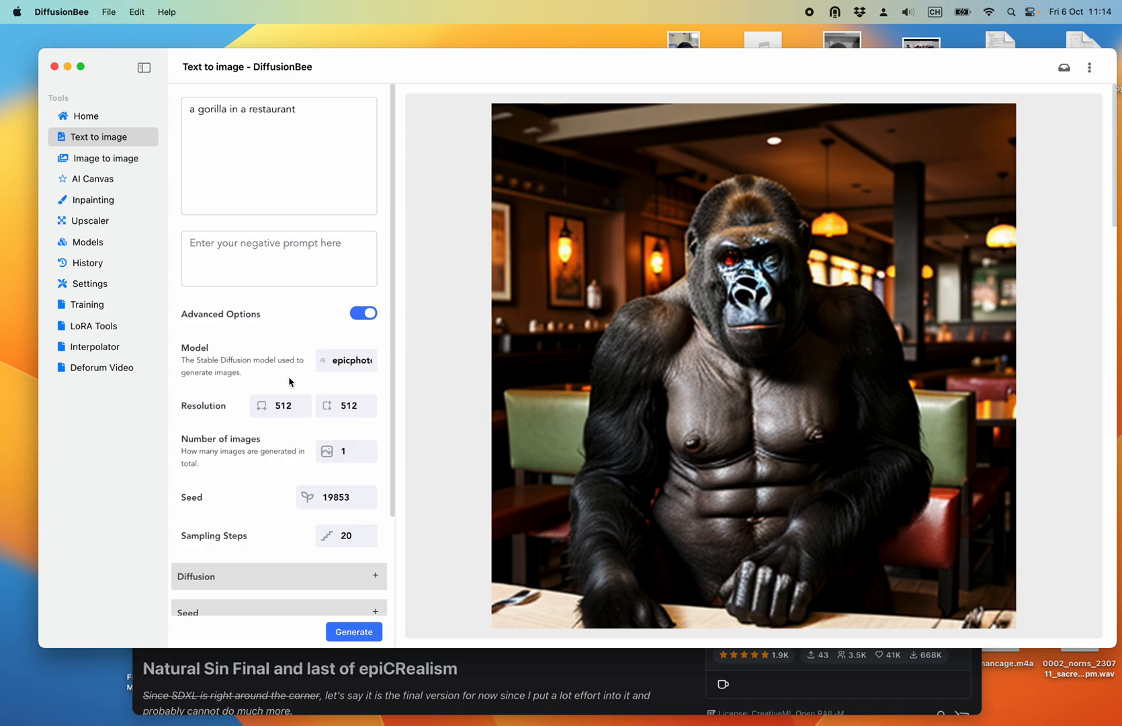
- Extend the prompt with ", cinematographic, wes anderson, 8k, dramatic lighting" and generate the image
left_click(327, 157)
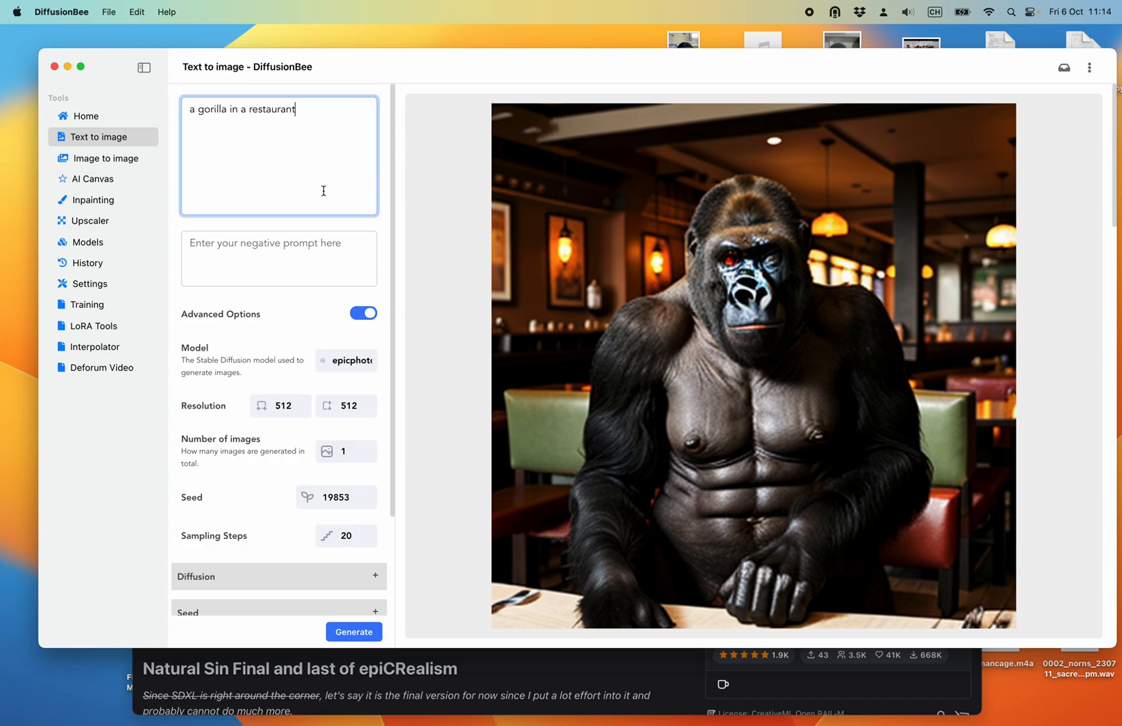
type(", cinematographic, wes anderson, ")
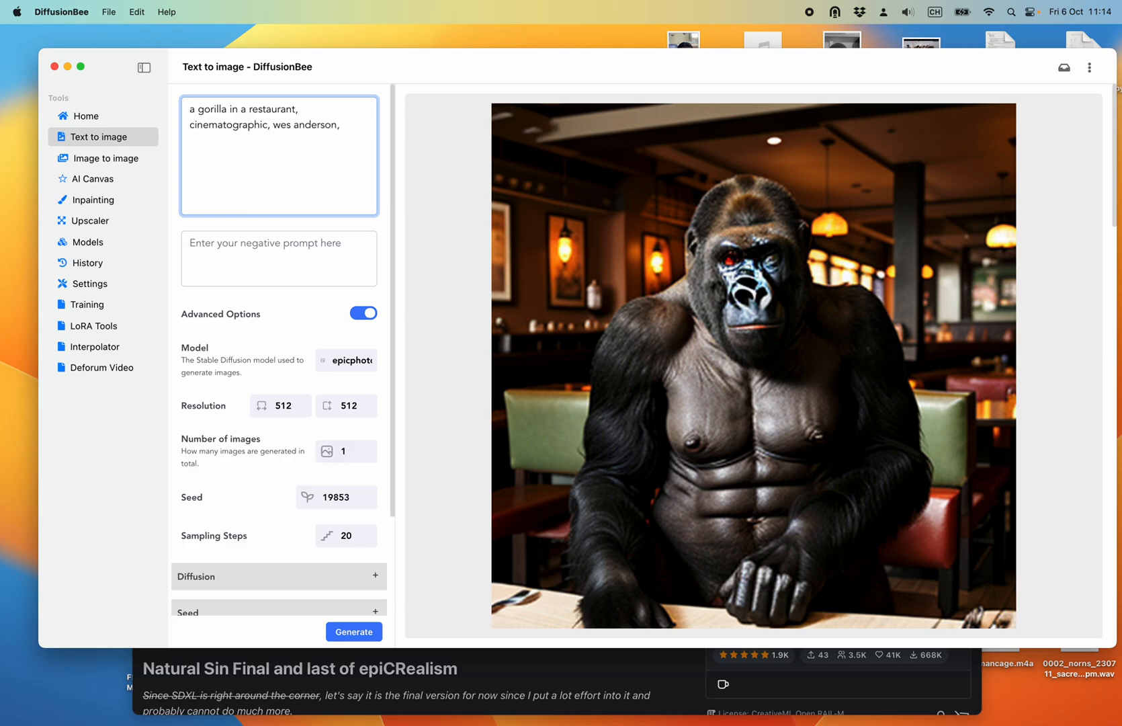
type("8k, dramatic lighting")
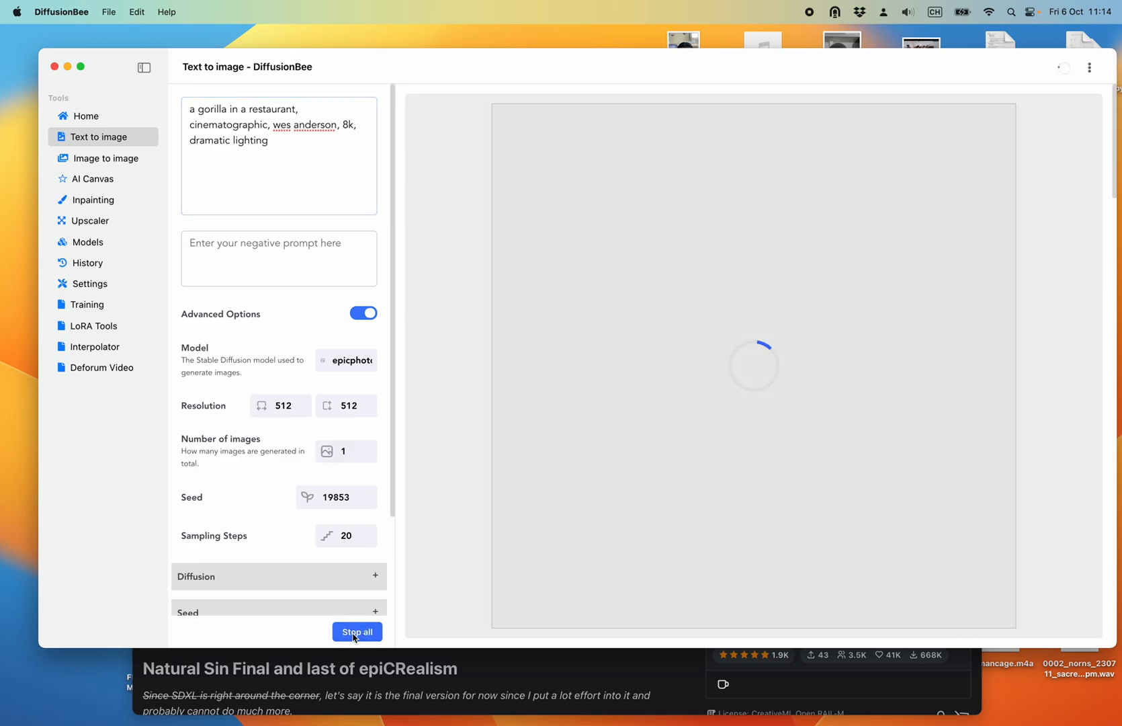
left_click(354, 632)
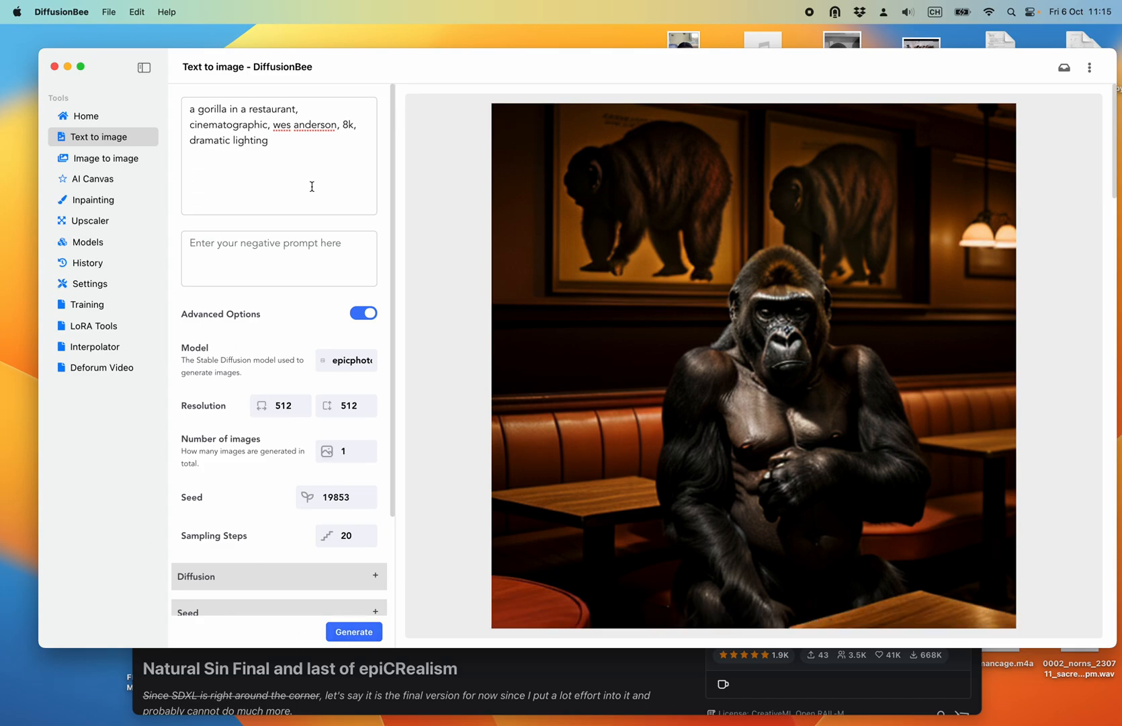
- Set the text-to-image ControlNet model to BodyPose
scroll(312, 187, "down", 4)
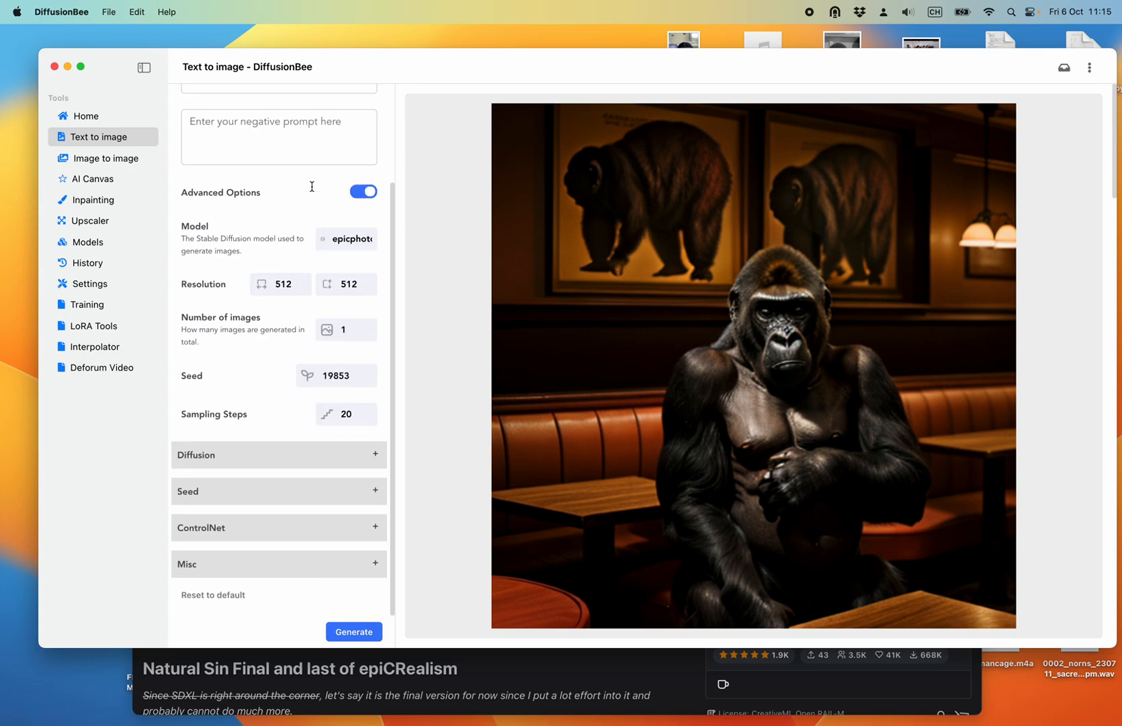
left_click(217, 531)
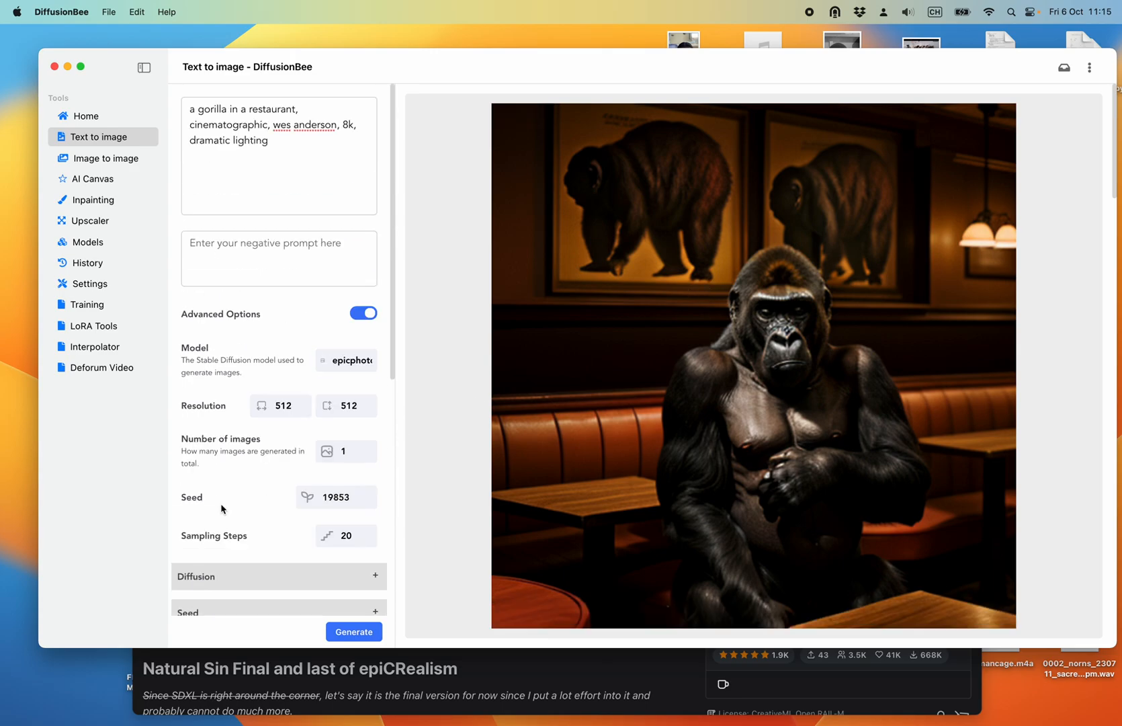
scroll(222, 508, "down", 10)
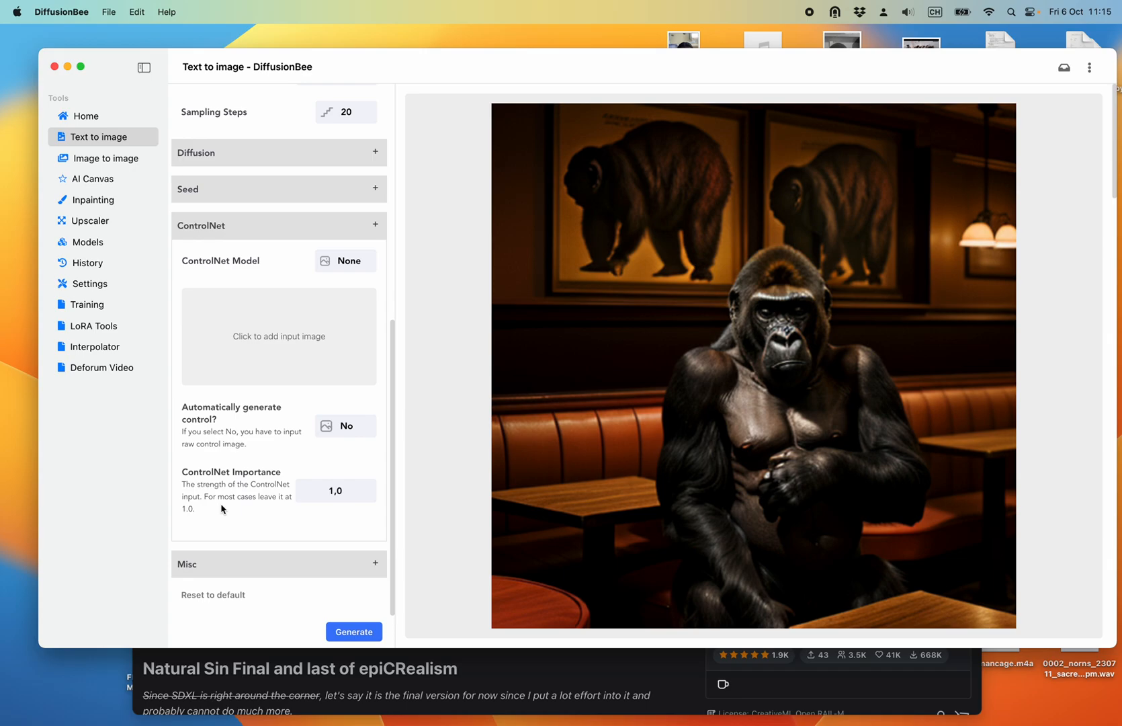
left_click(350, 266)
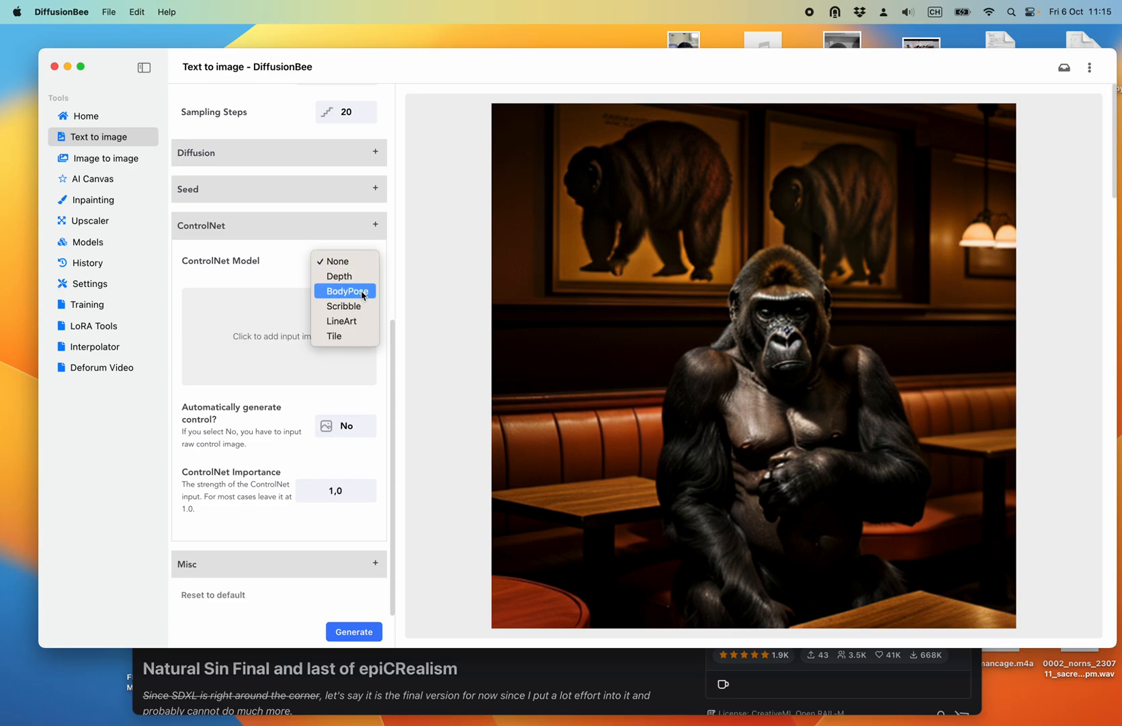
left_click(358, 294)
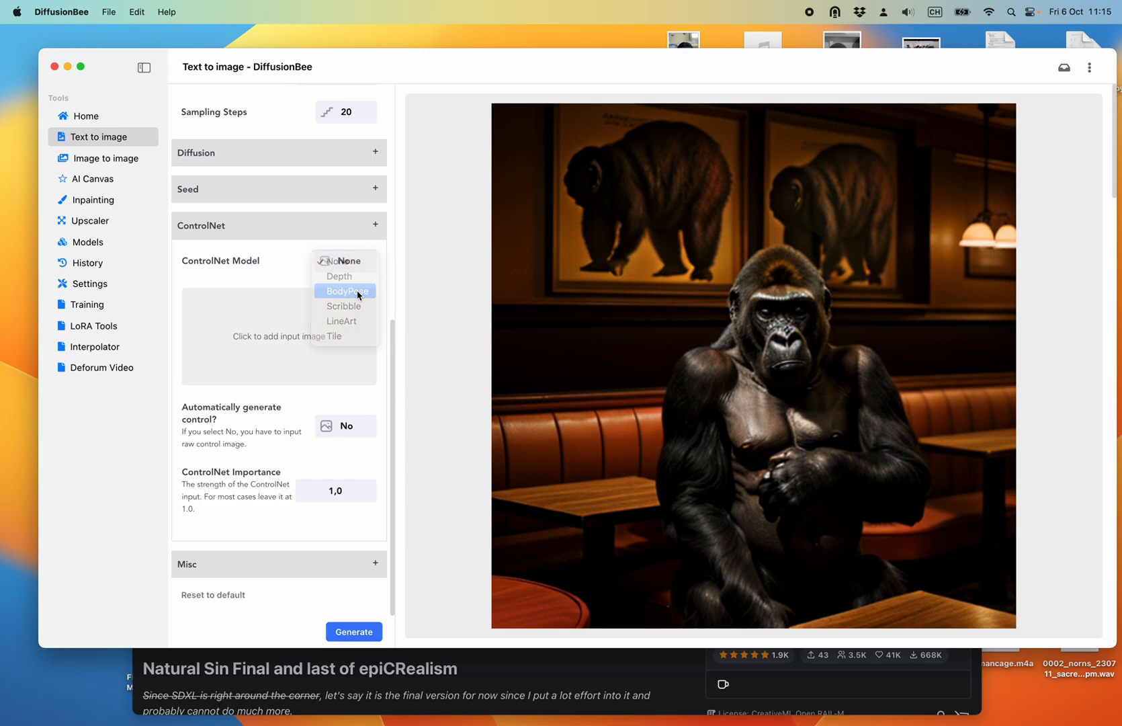
- Add young-handsome-man-jumping_23-2148883734.jpeg from Downloads as the ControlNet input image and set automatic control generation to Yes
left_click(281, 339)
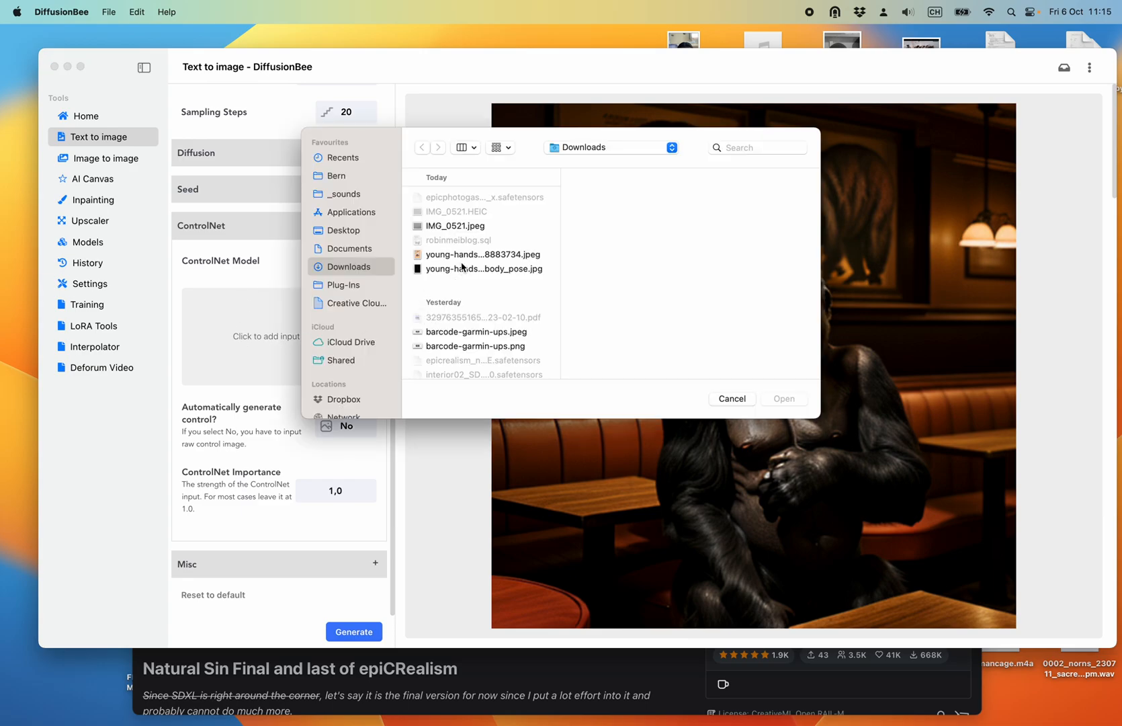
left_click(484, 257)
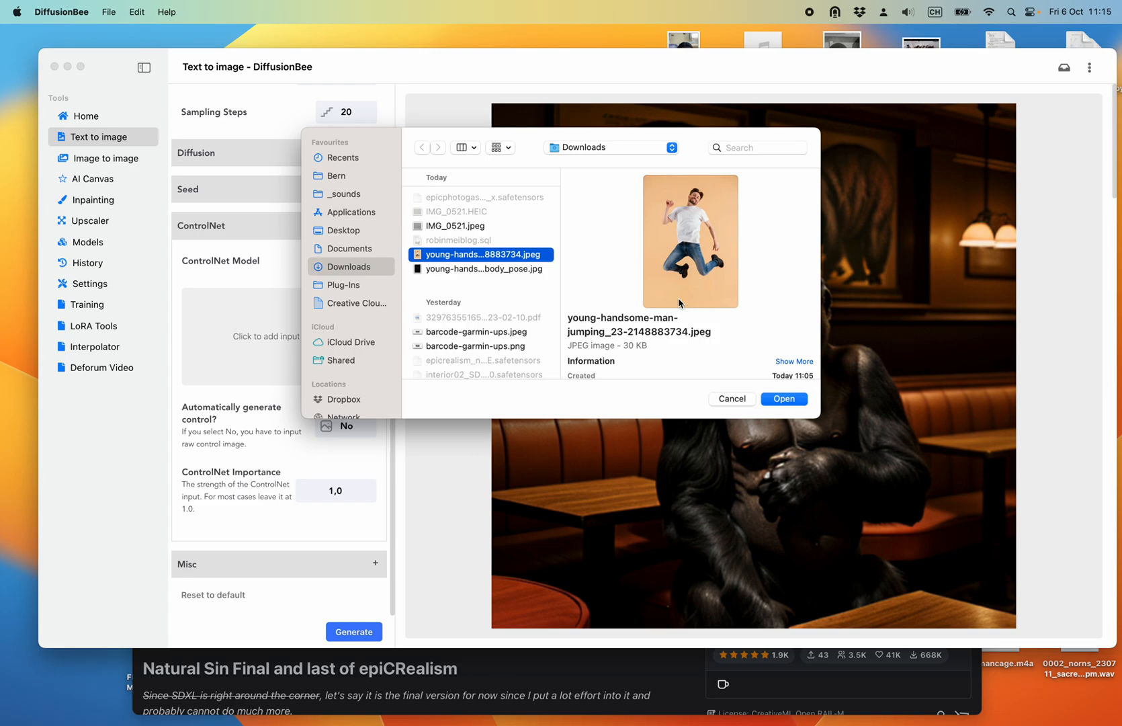
key("Return")
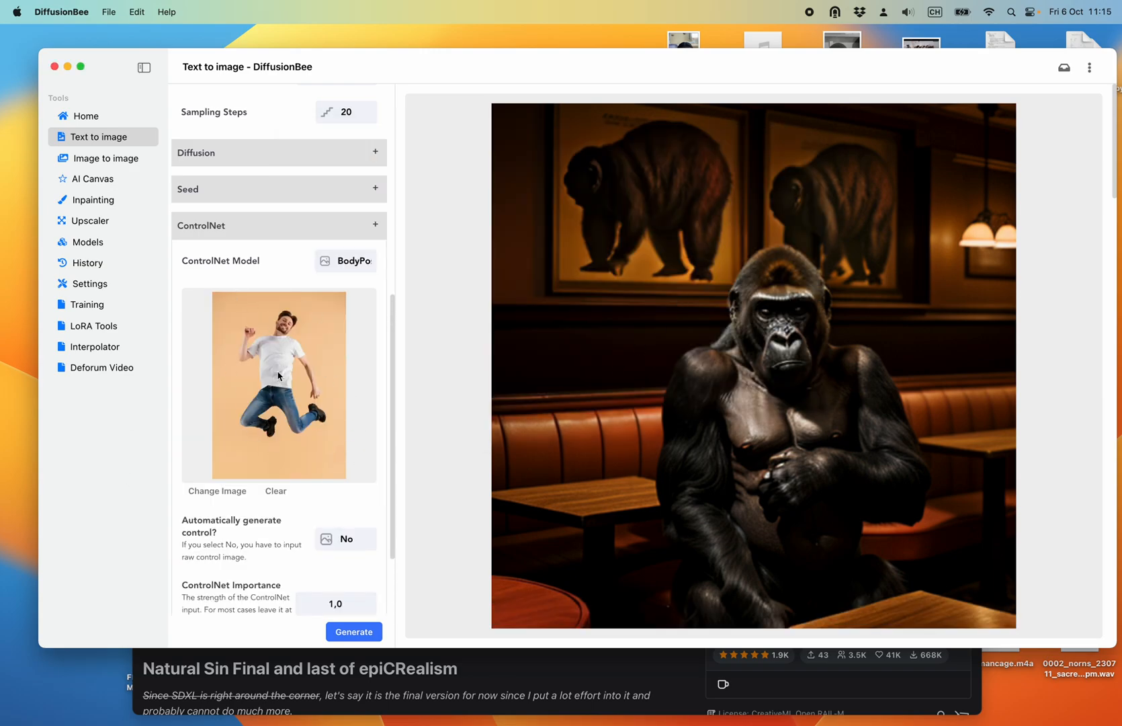
left_click(345, 539)
left_click(337, 525)
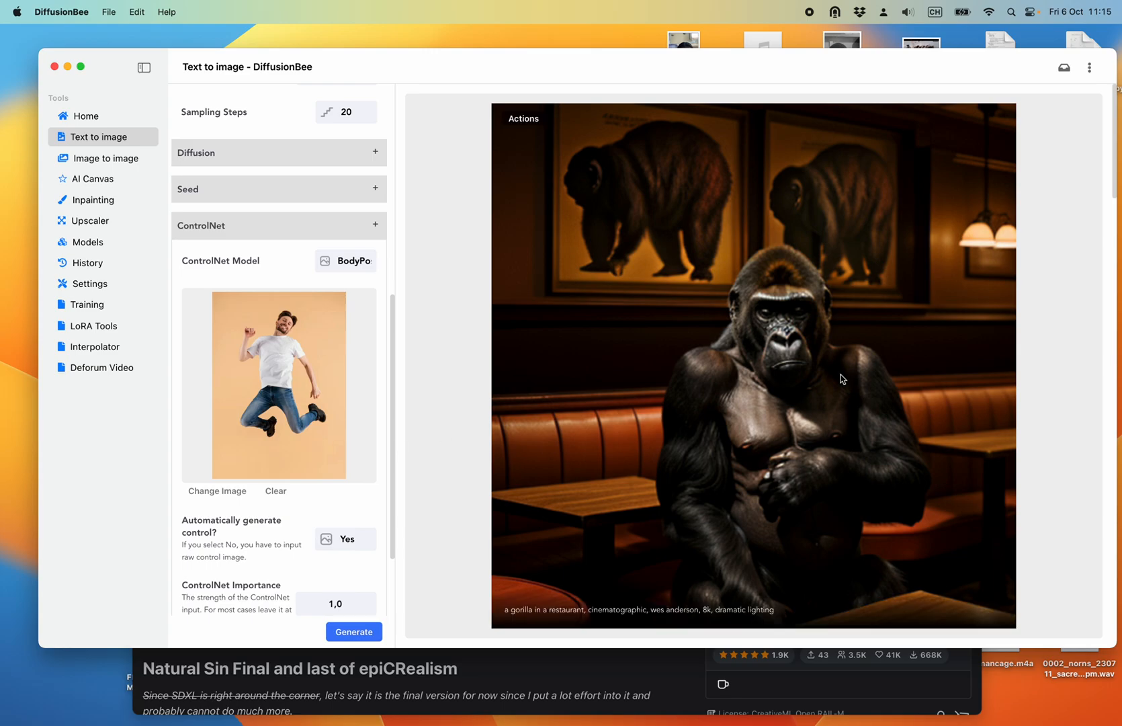
- Insert "jumping" after "a gorilla" in the prompt and generate the image with 11 sampling steps
scroll(272, 344, "up", 10)
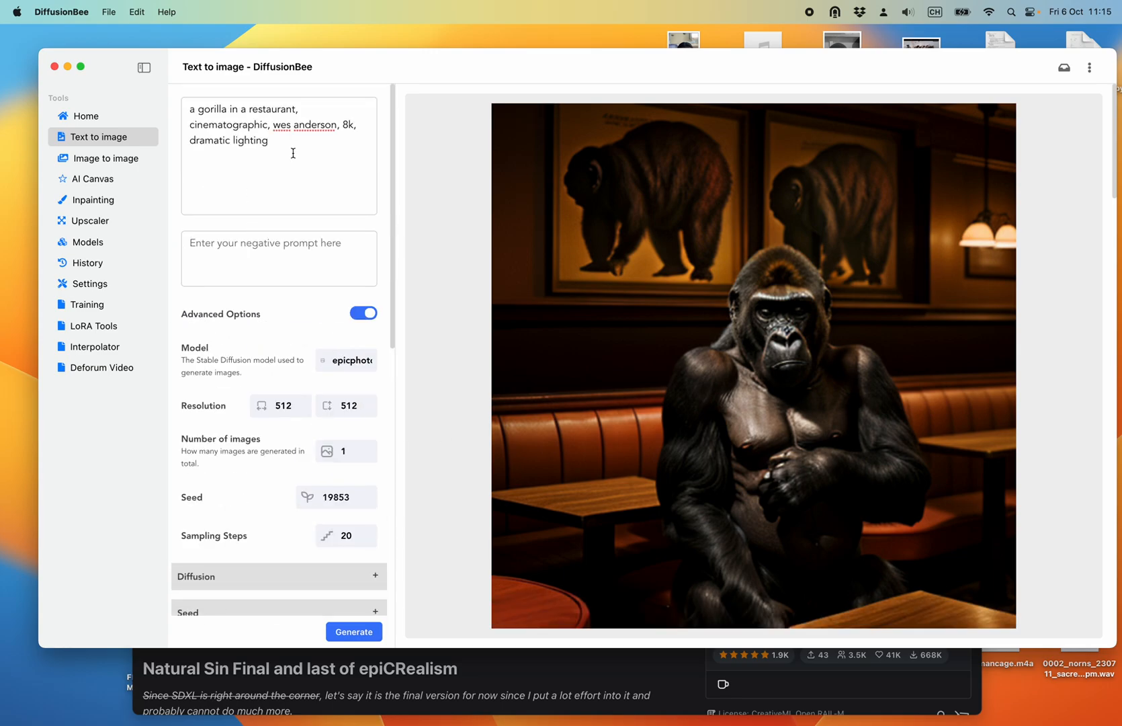
left_click(224, 109)
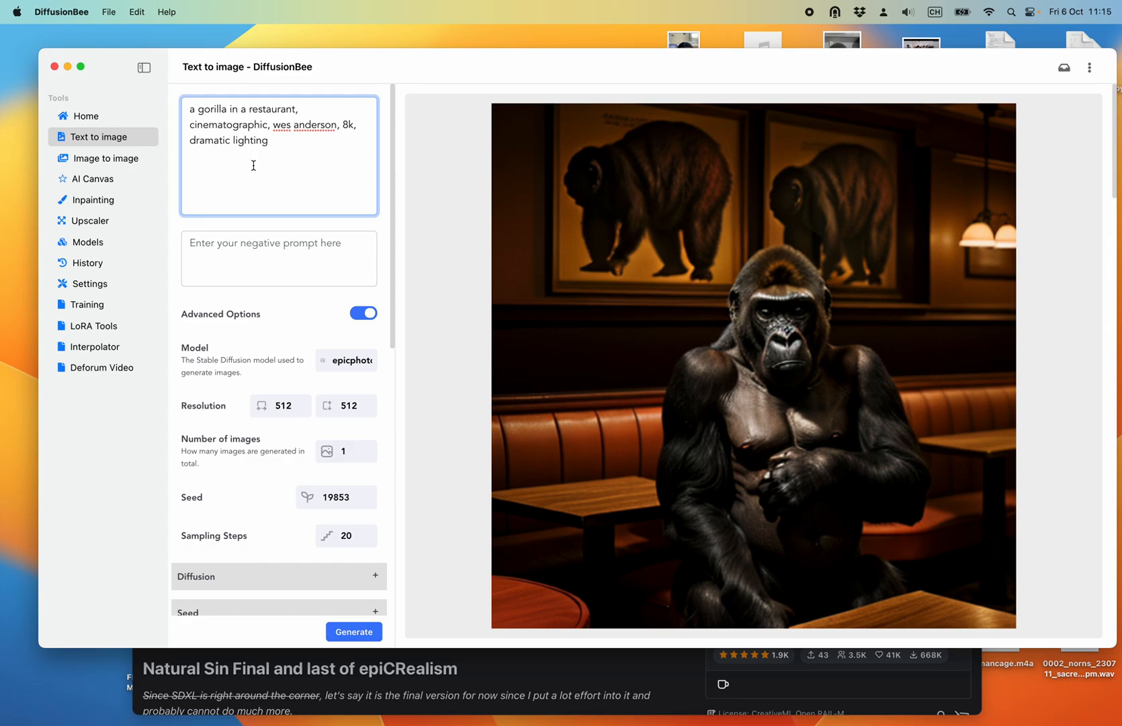
type("jumping")
scroll(266, 322, "down", 5)
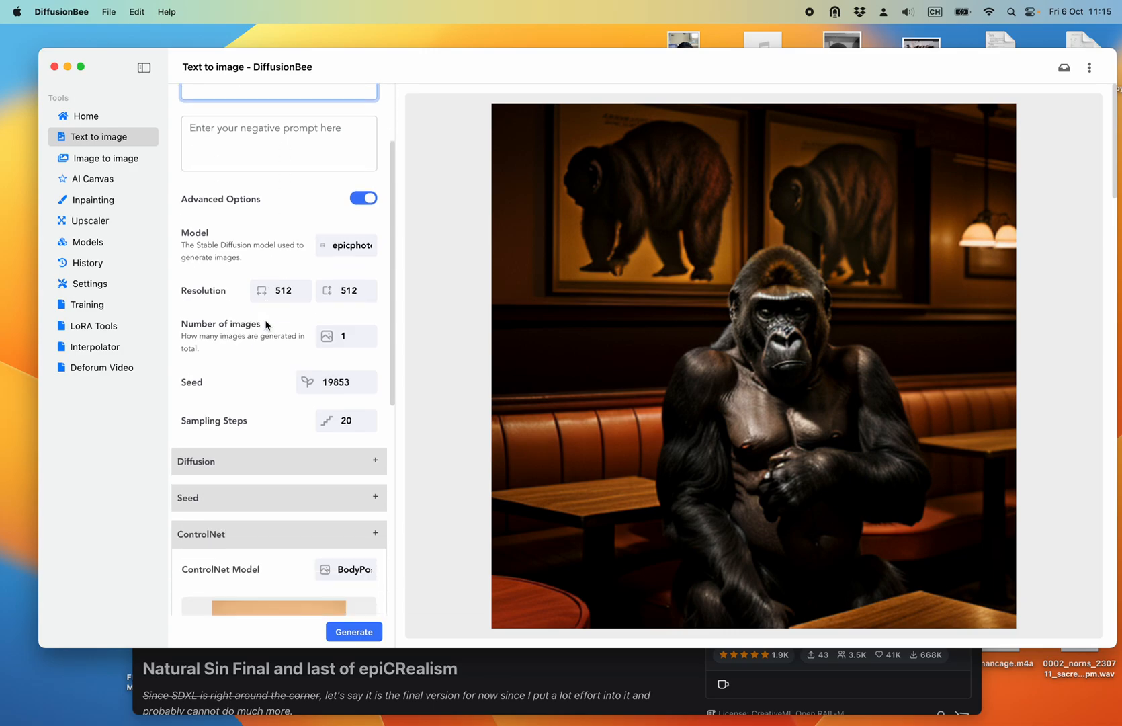
scroll(265, 320, "down", 2)
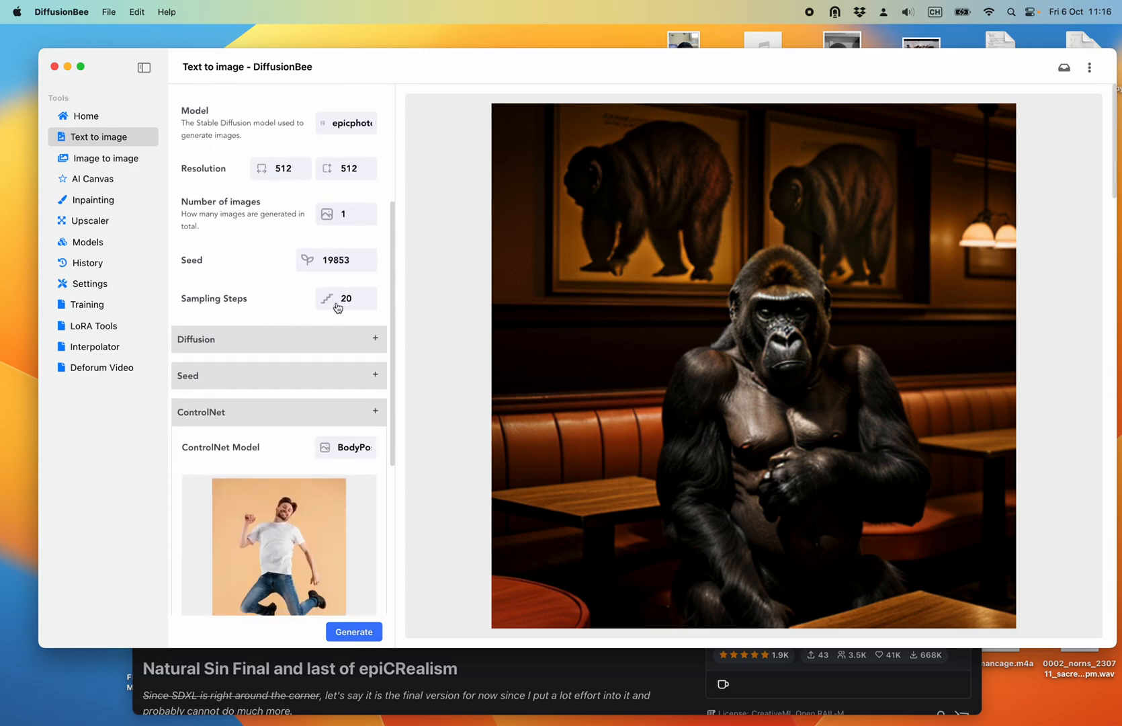
left_click(361, 303)
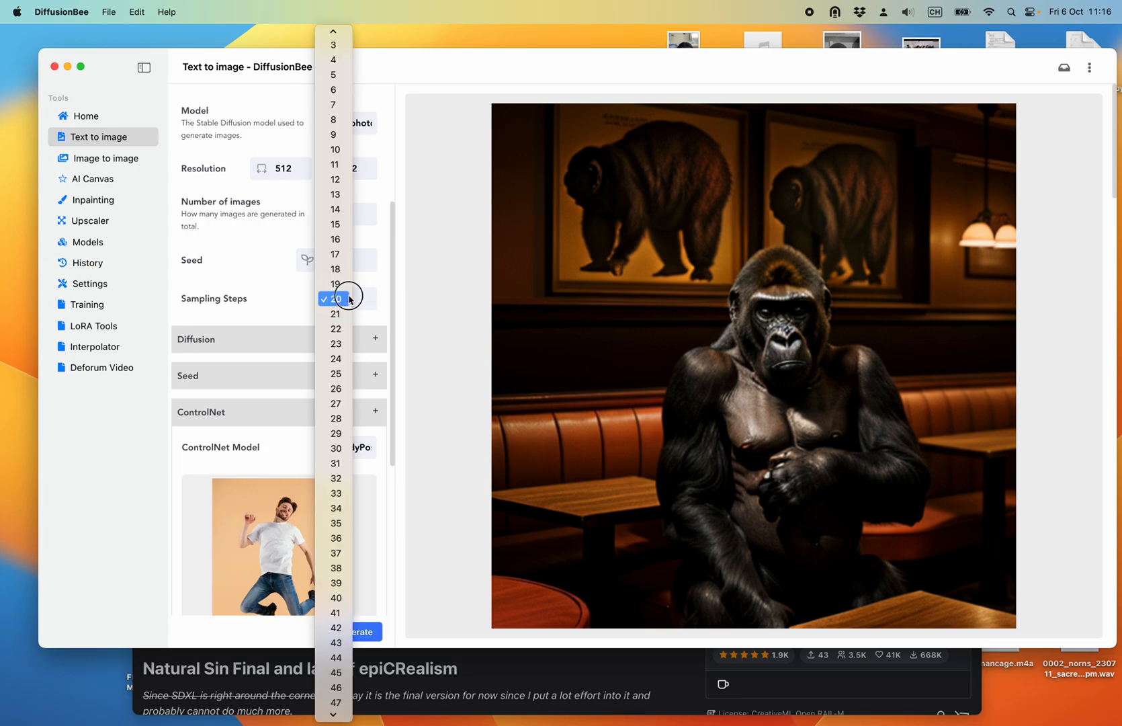
left_click(347, 169)
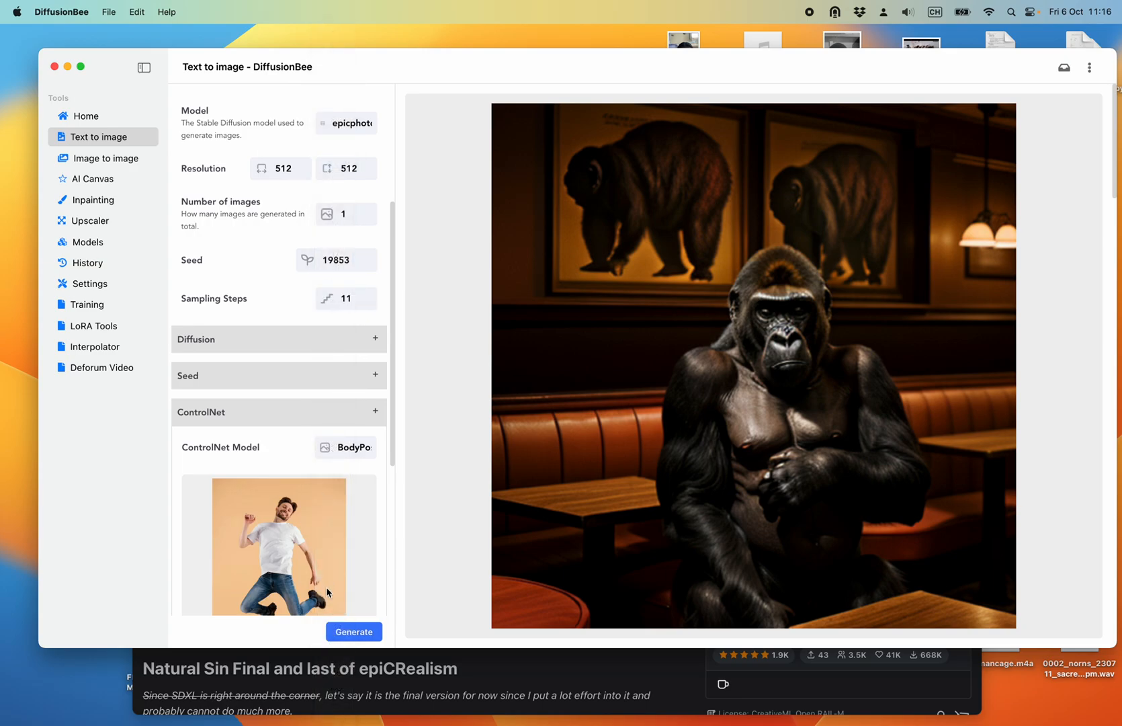
left_click(355, 633)
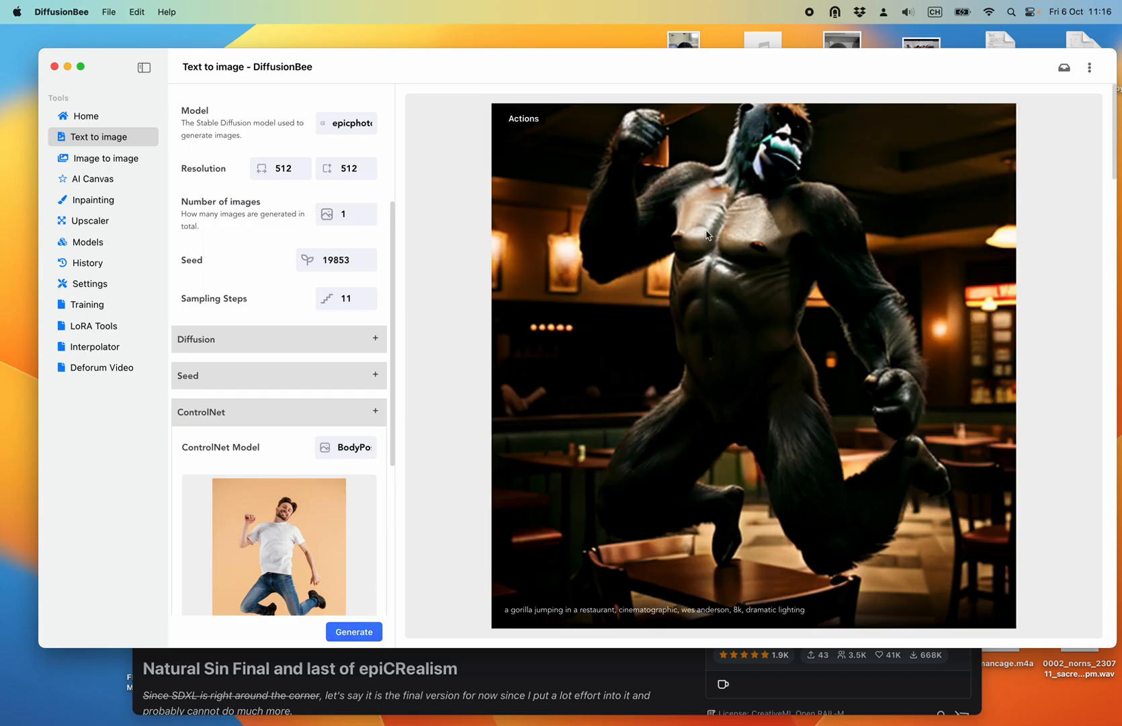
- Add "next to a window" after "restaurant", replace "dramatic lighting" with "brightly lit" in the prompt, and generate the image
scroll(328, 354, "up", 5)
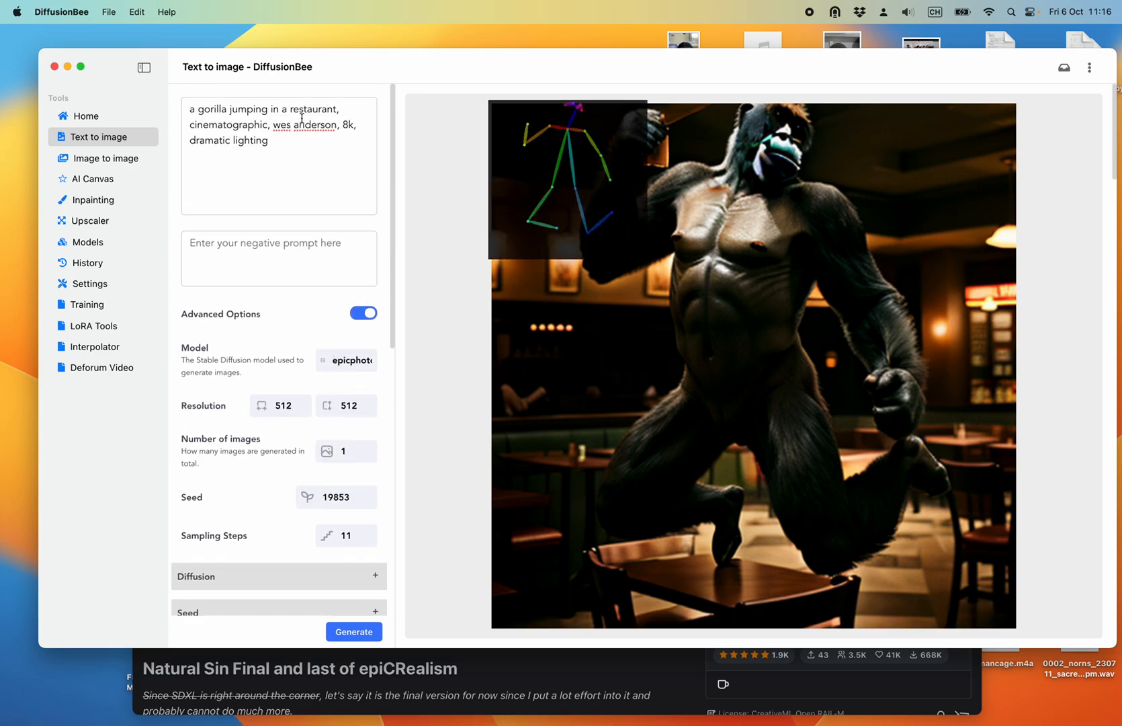
left_click(342, 111)
type("next to a window")
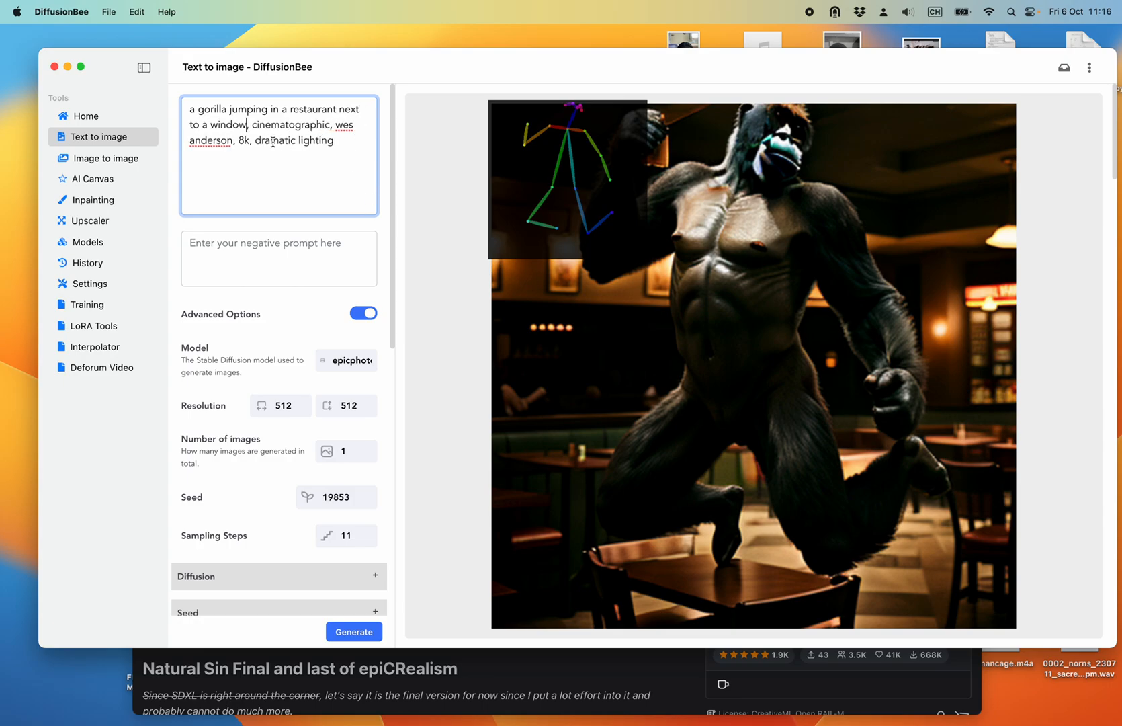
left_click_drag(269, 140, 334, 140)
type("brightly lit")
left_click(356, 631)
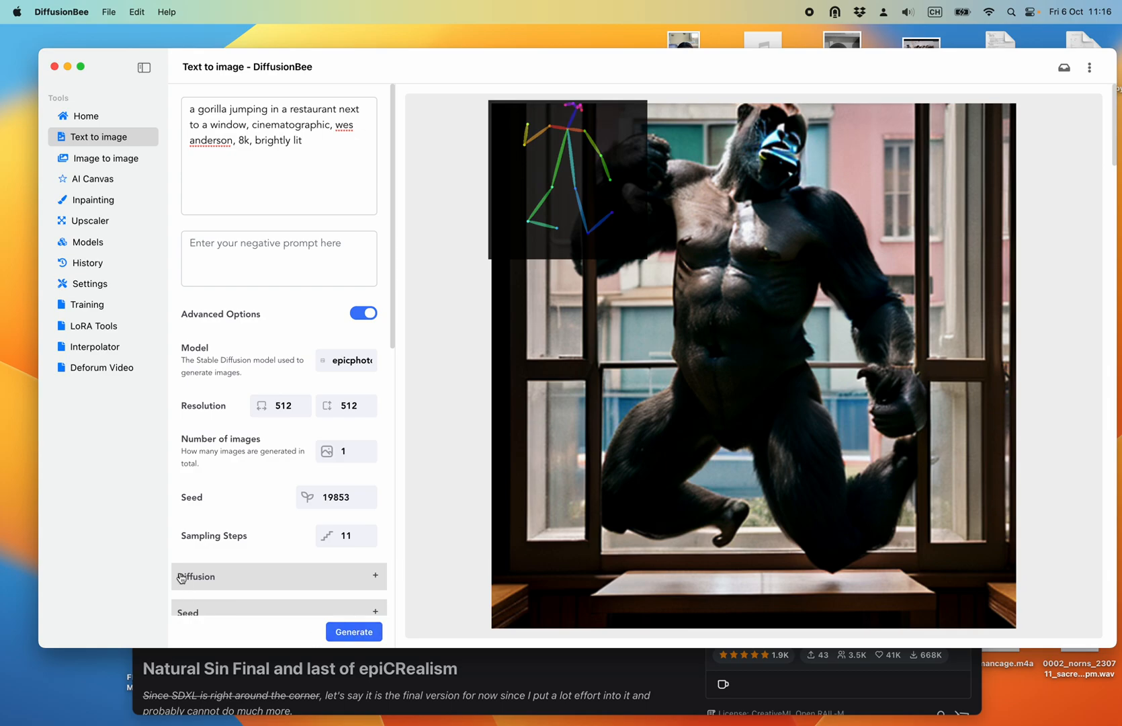
- Set the sampling steps to 25 and generate the jumping gorilla image again
scroll(263, 568, "down", 3)
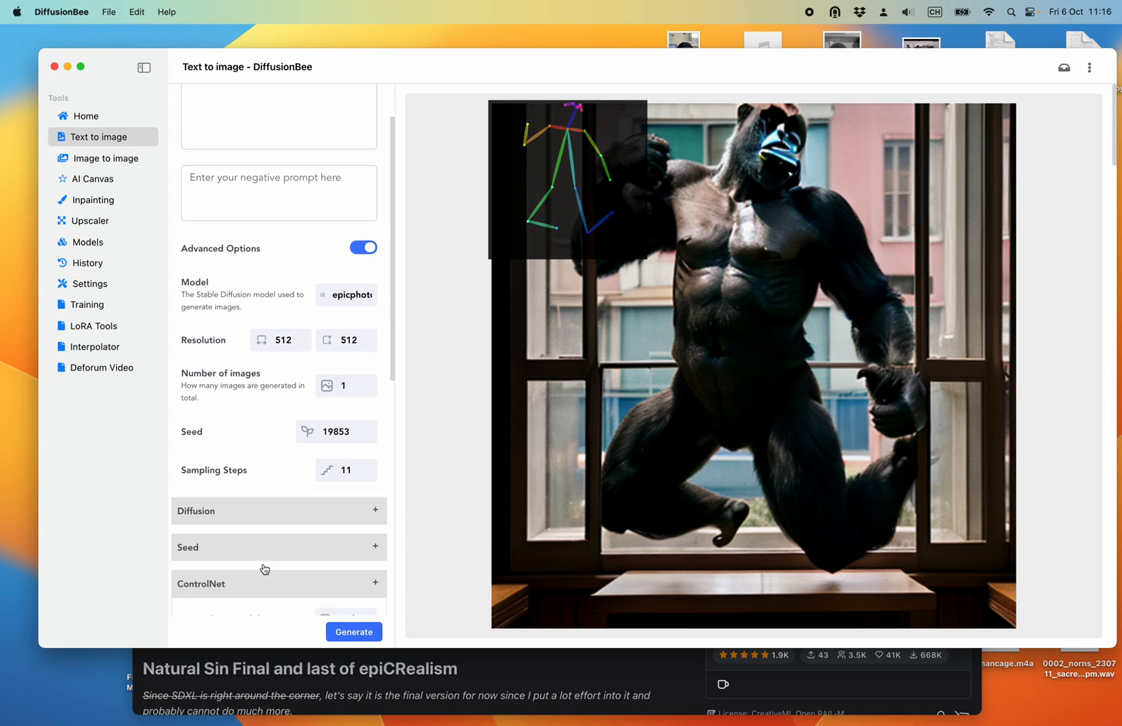
left_click(345, 470)
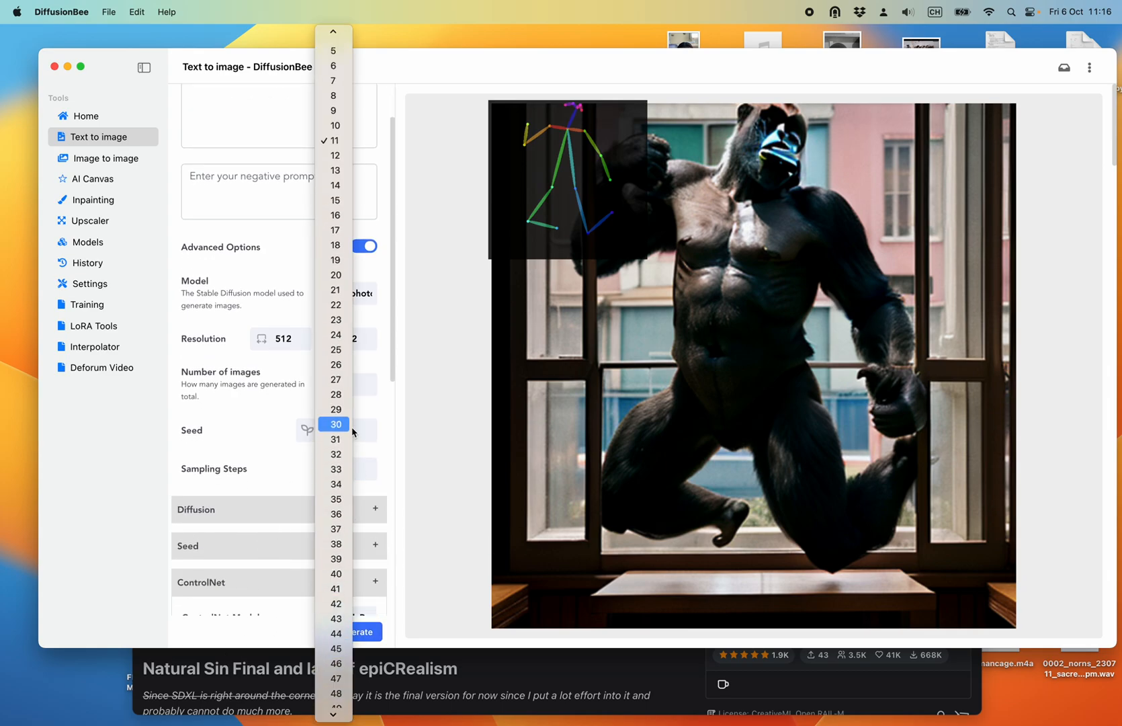
left_click(342, 350)
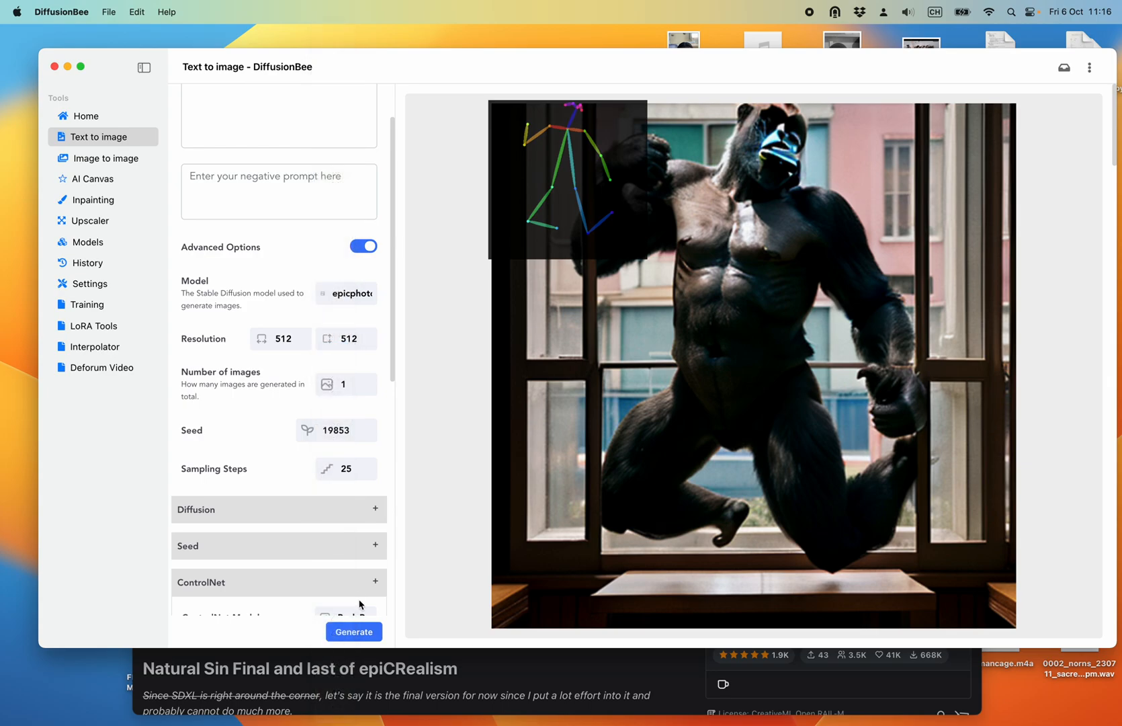
left_click(358, 632)
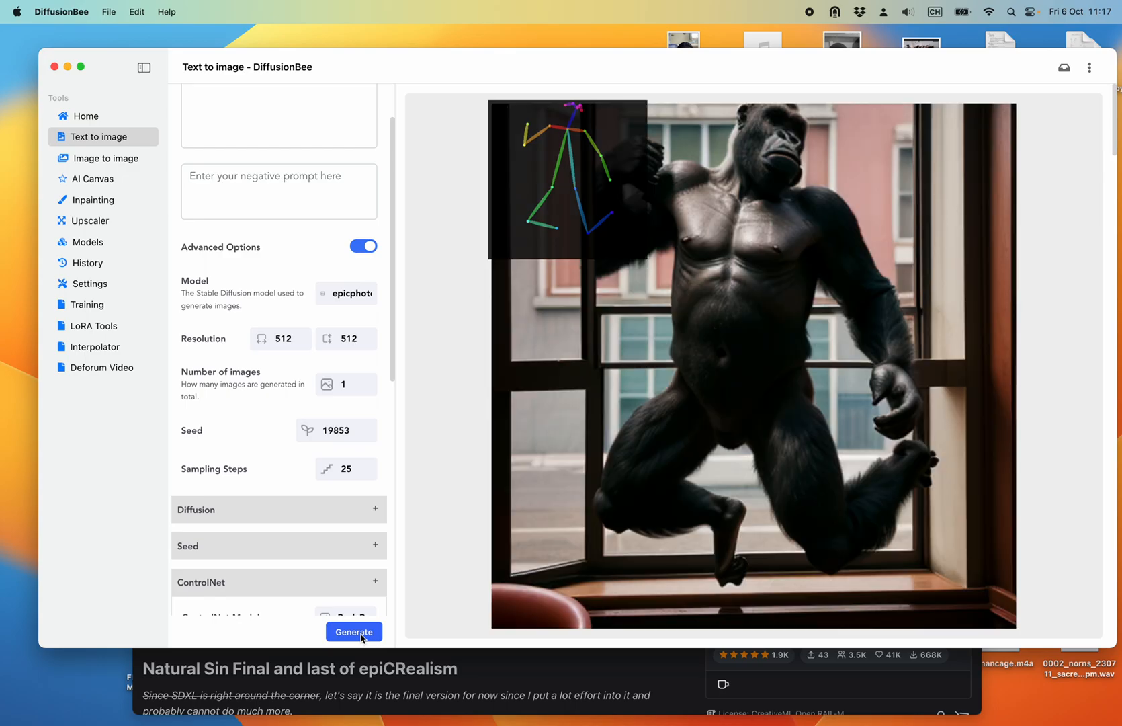
- Save the newly generated image of the jumping gorilla to the computer
mouse_move(852, 129)
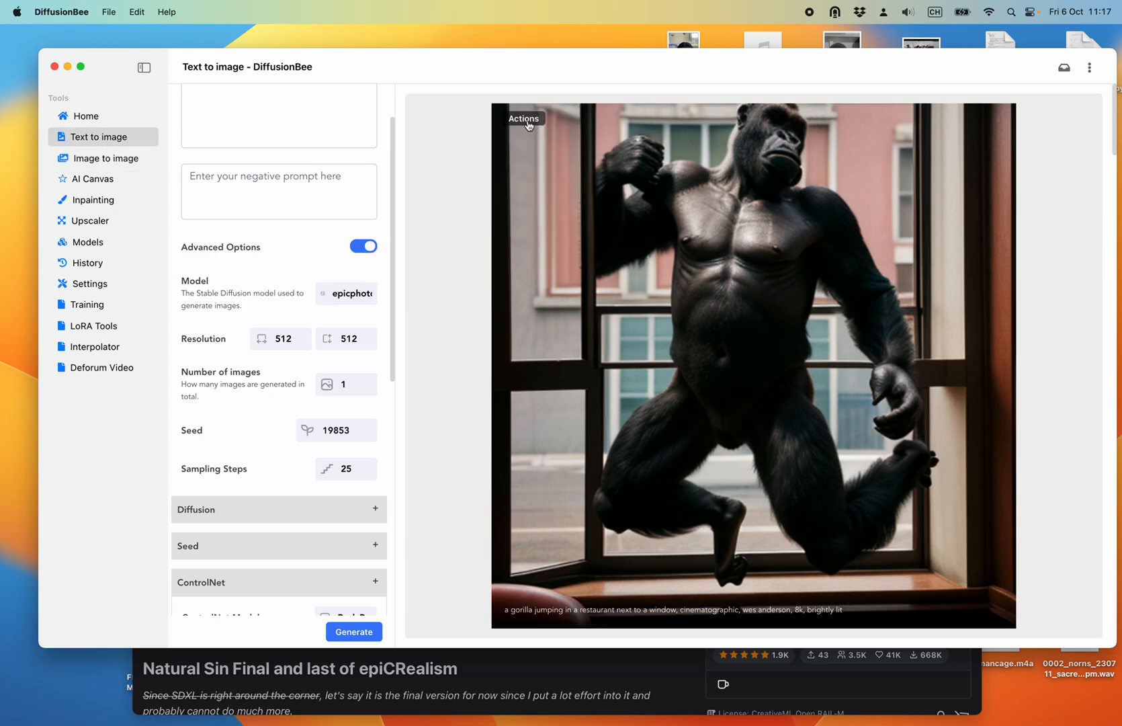
left_click(526, 119)
left_click(528, 142)
key("Return")
- Look through the generation history with its images, prompts and settings
left_click(103, 264)
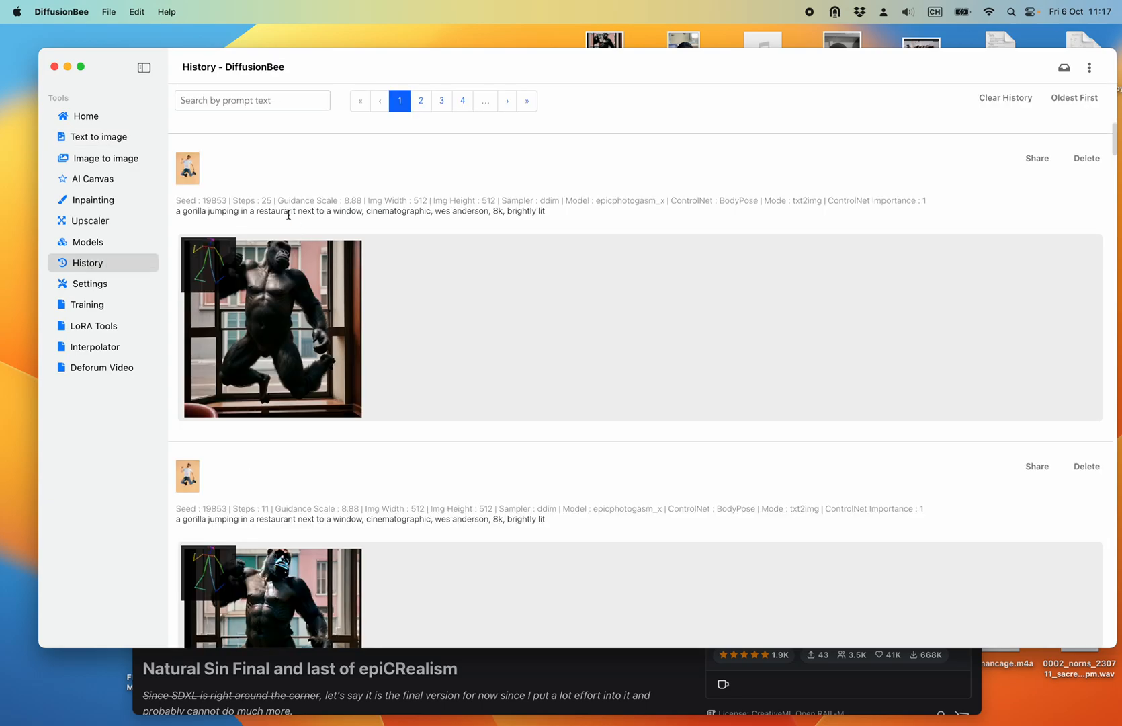
scroll(273, 391, "down", 5)
scroll(271, 391, "down", 10)
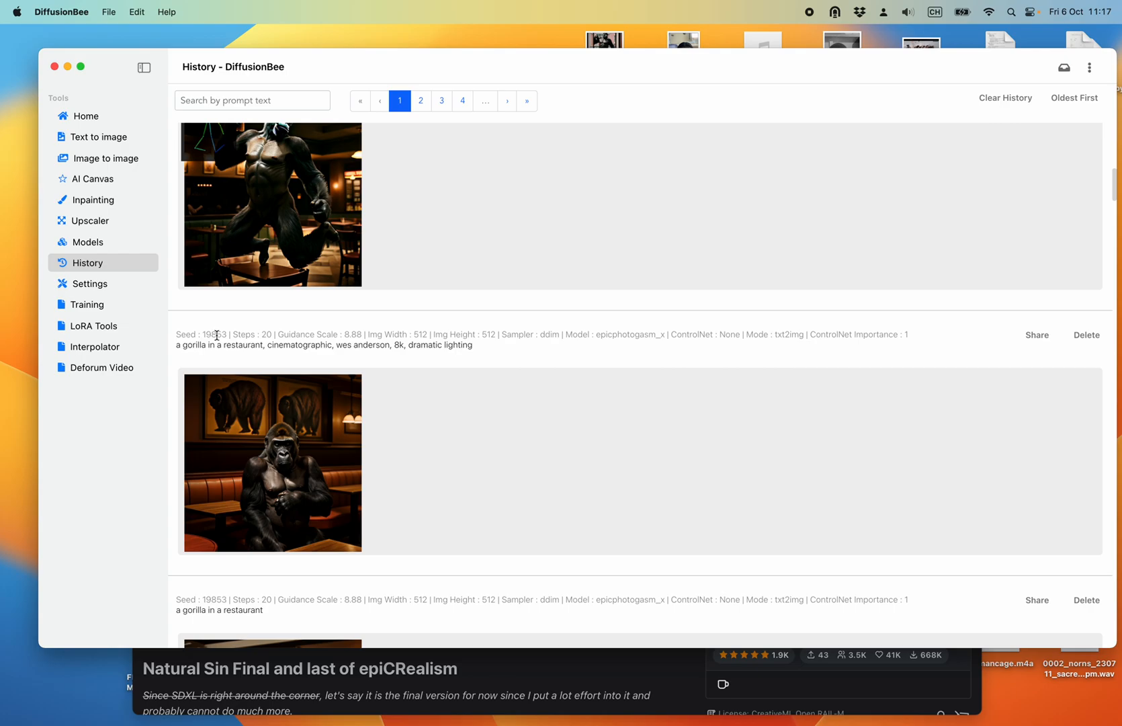
scroll(237, 446, "down", 12)
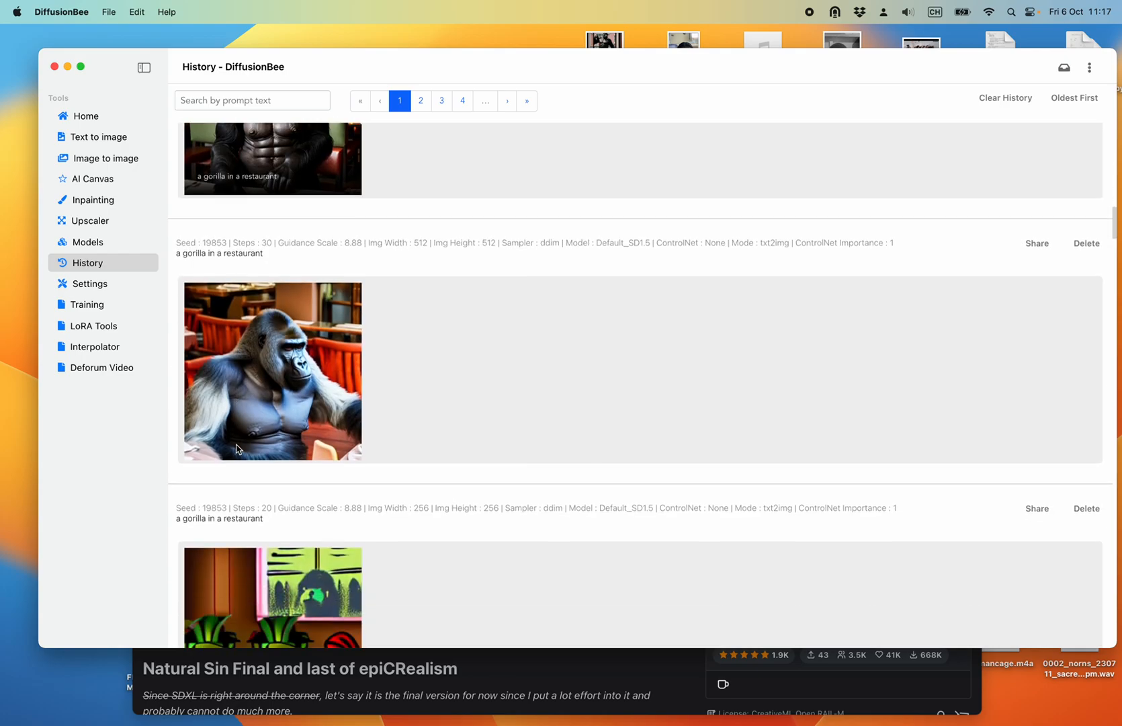
scroll(237, 449, "down", 7)
scroll(236, 447, "down", 8)
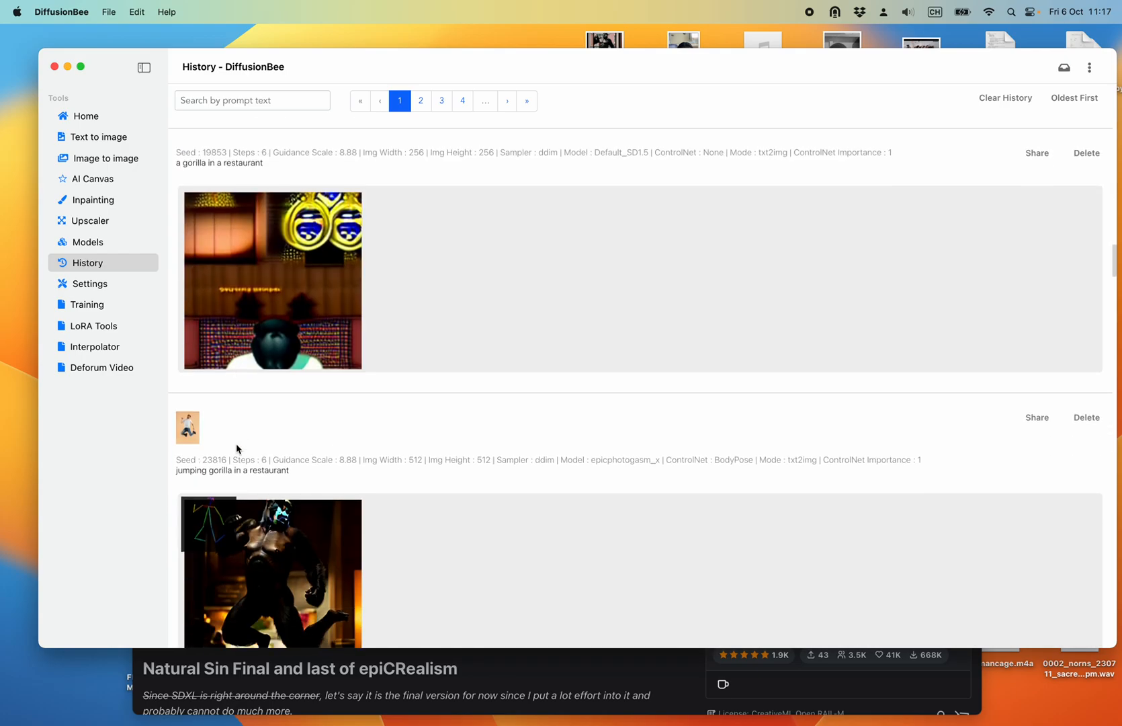
- Copy the seed of the 6-step, 256 x 256 "a gorilla in a restaurant" history entry and select the text-to-image seed value
scroll(244, 377, "up", 6)
double_click(219, 303)
key("super+c")
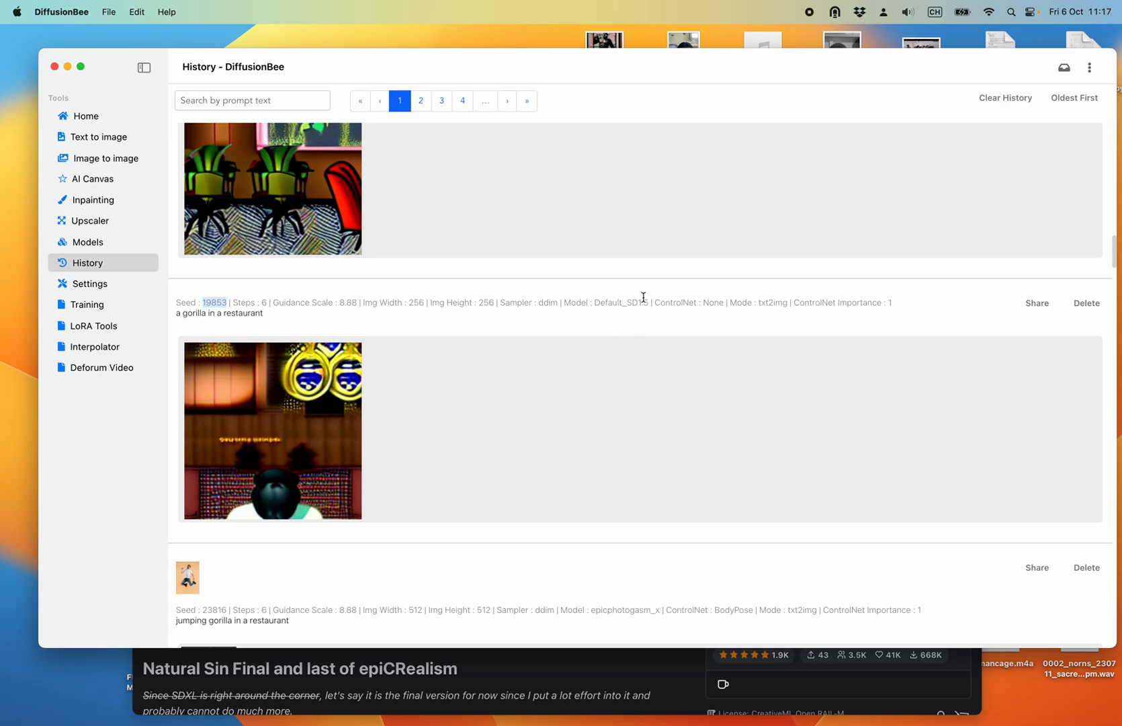
left_click(109, 138)
left_click(363, 429)
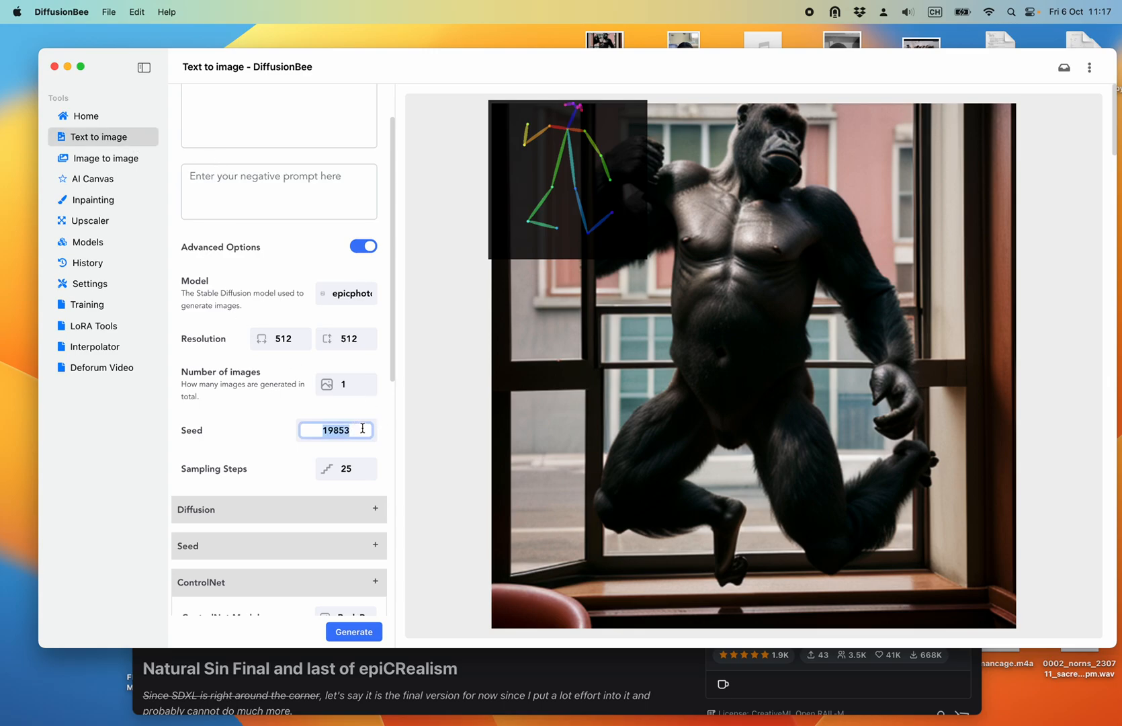
- View the installed and available models, and return to text-to-image
left_click(94, 242)
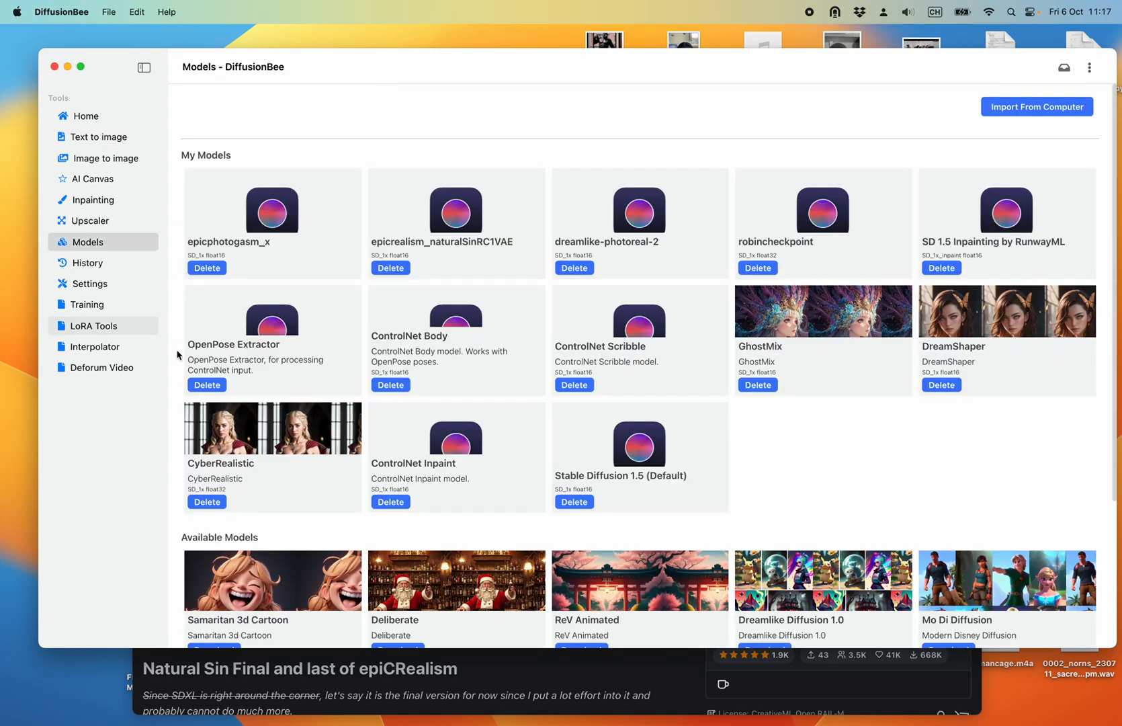
left_click(86, 116)
left_click(98, 136)
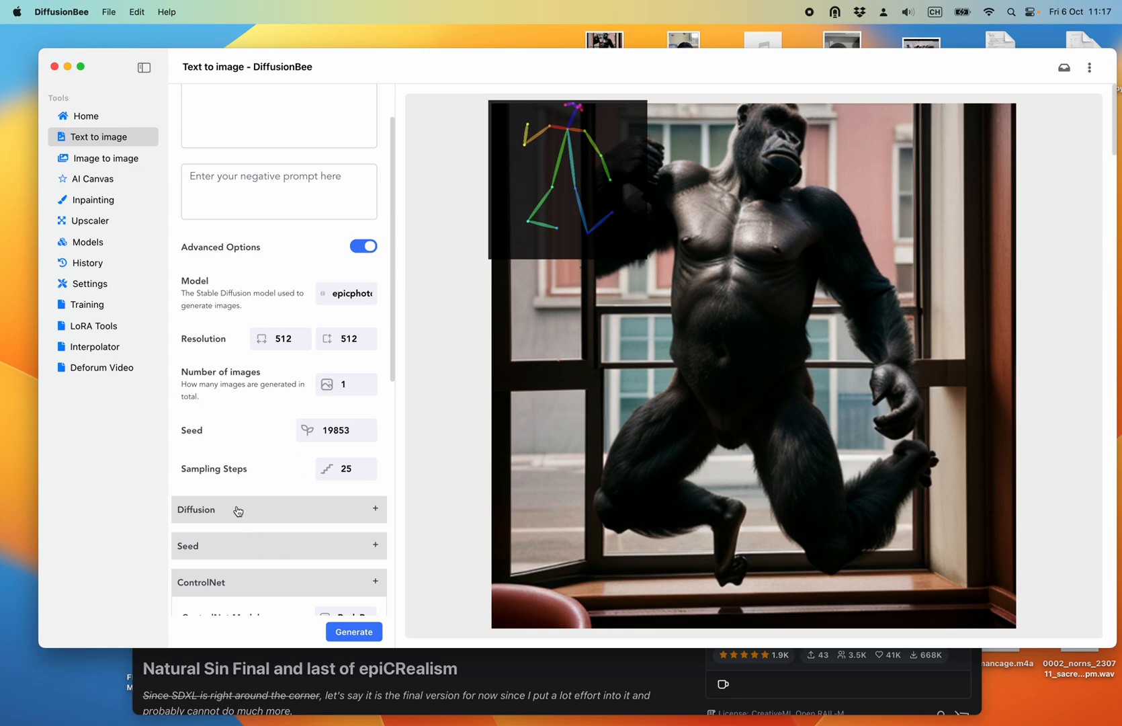
- Choose the Default_SD1.5 model and generate the jumping gorilla image with it
scroll(238, 511, "down", 2)
scroll(237, 510, "up", 5)
left_click(357, 363)
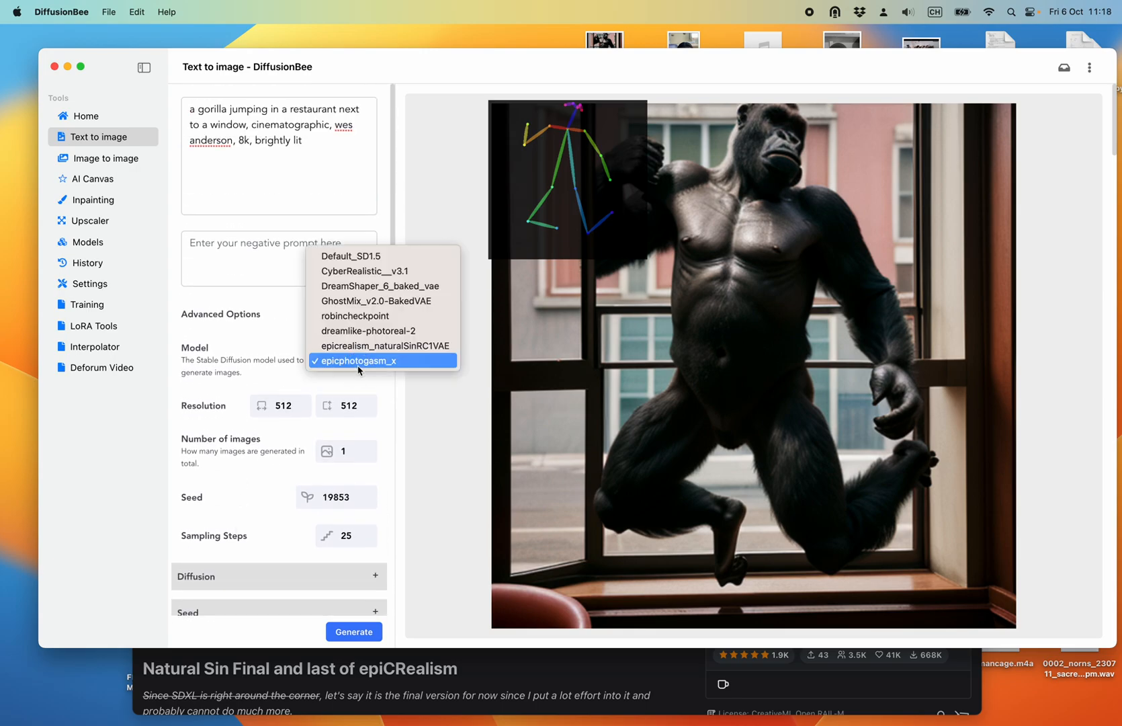
left_click(361, 256)
left_click(356, 633)
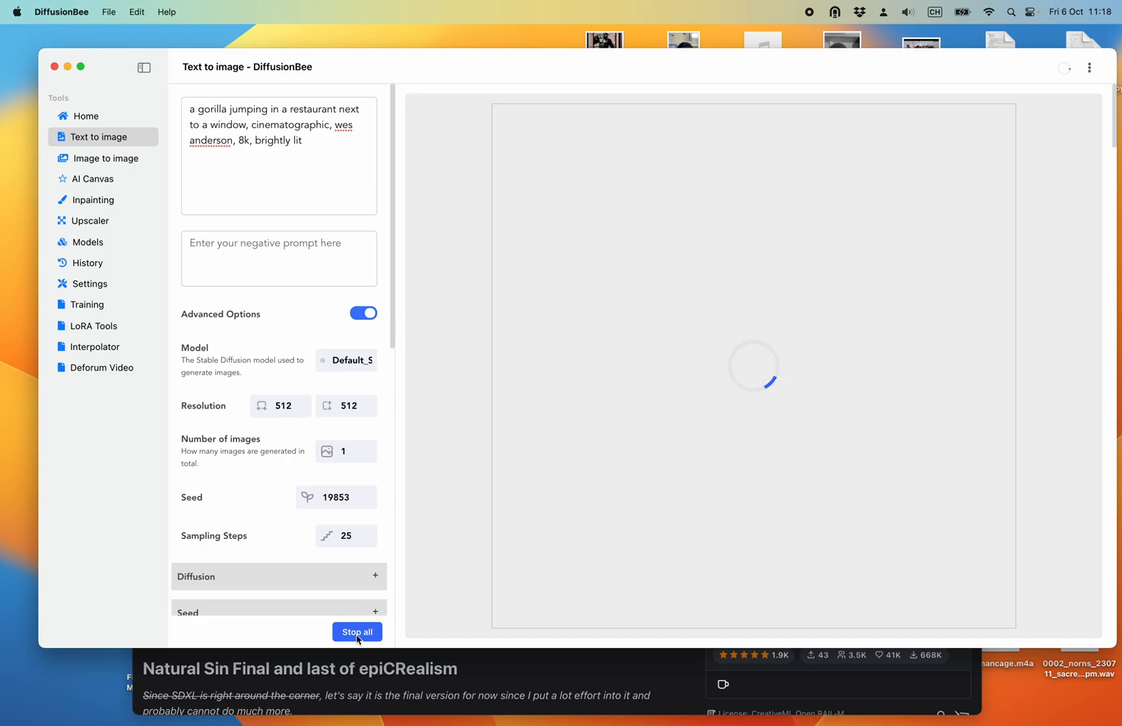